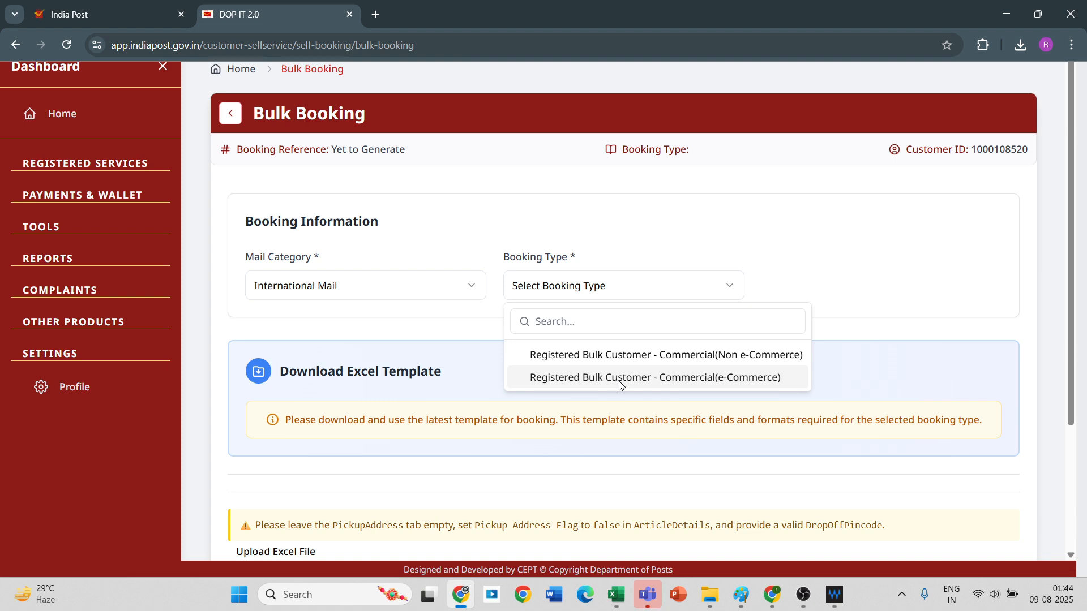
Step: Set the booking type to Registered Bulk Customer - Commercial(e-Commerce) and the product type to International Air Parcel
click(621, 382)
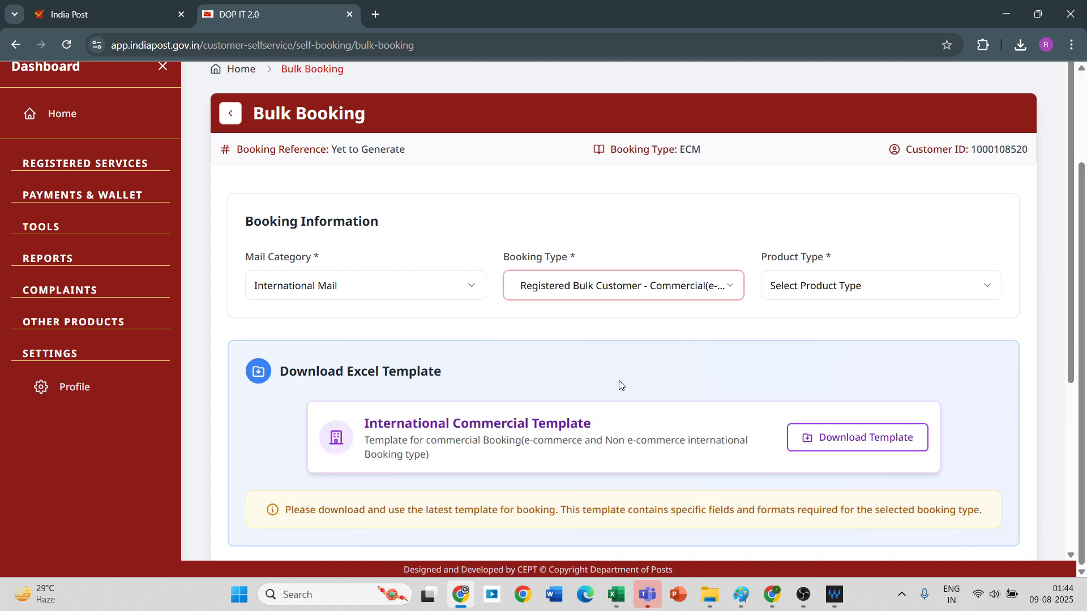
click(928, 286)
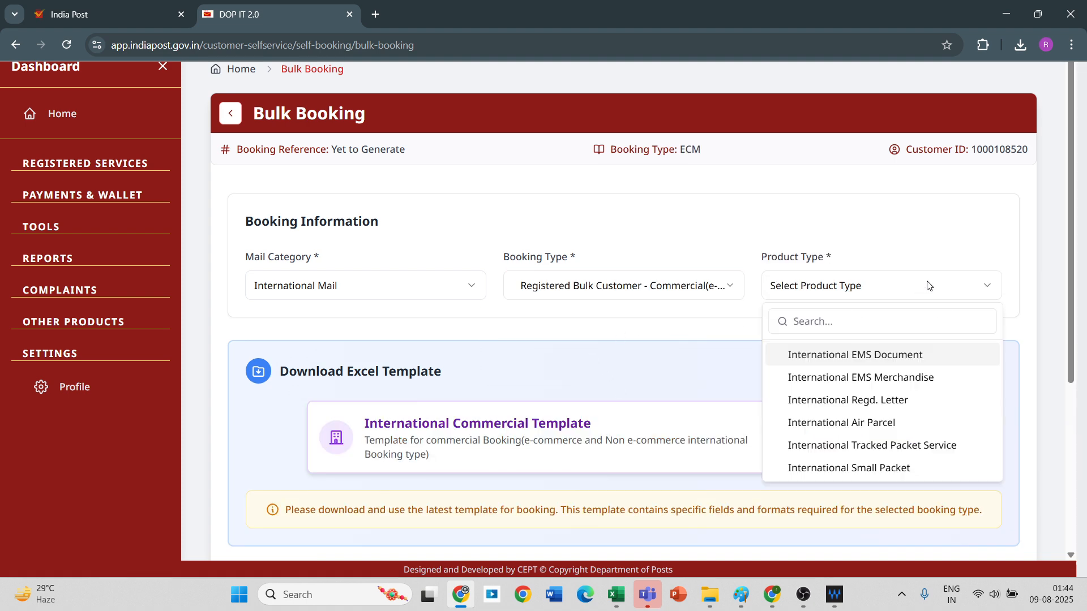
click(648, 292)
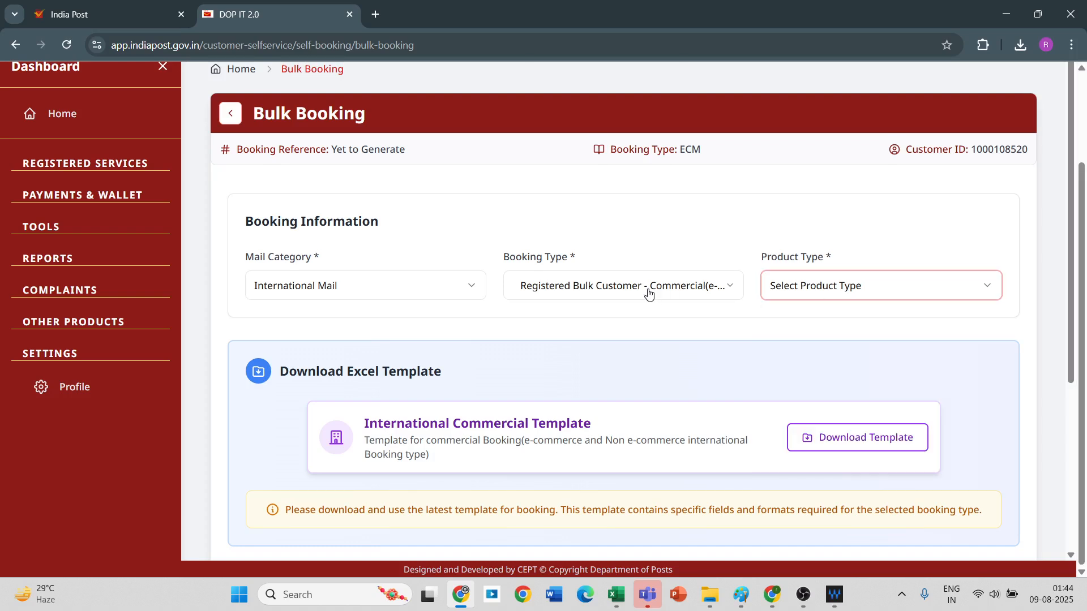
click(649, 292)
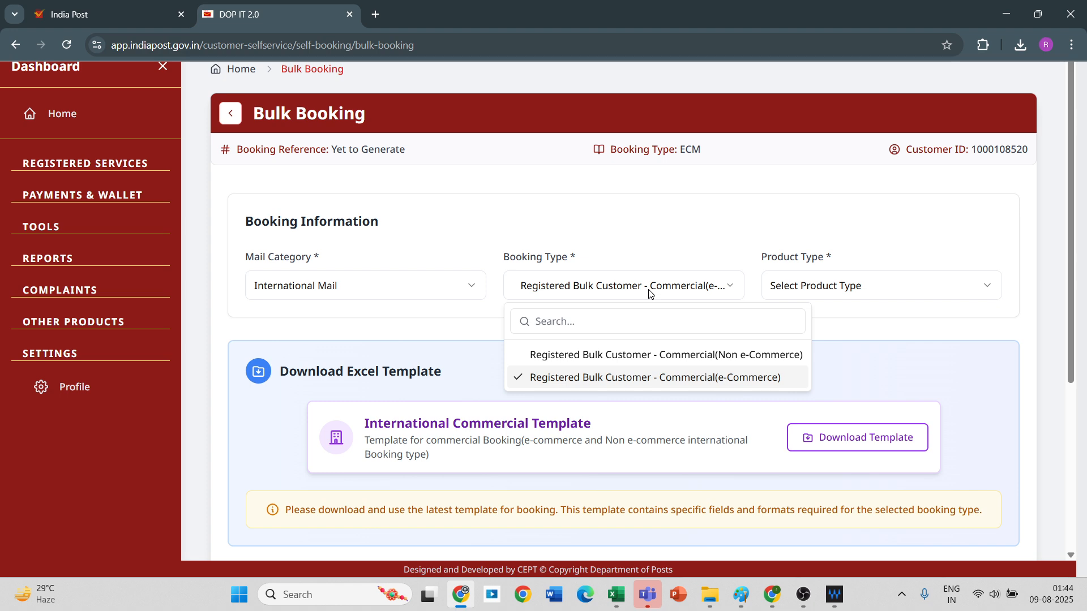
click(870, 295)
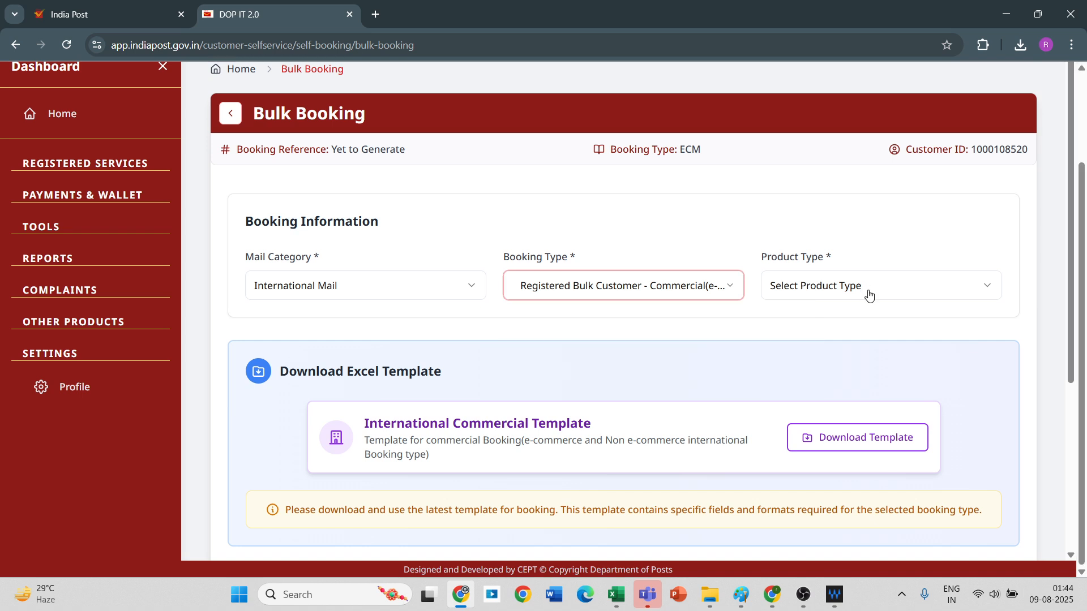
click(871, 295)
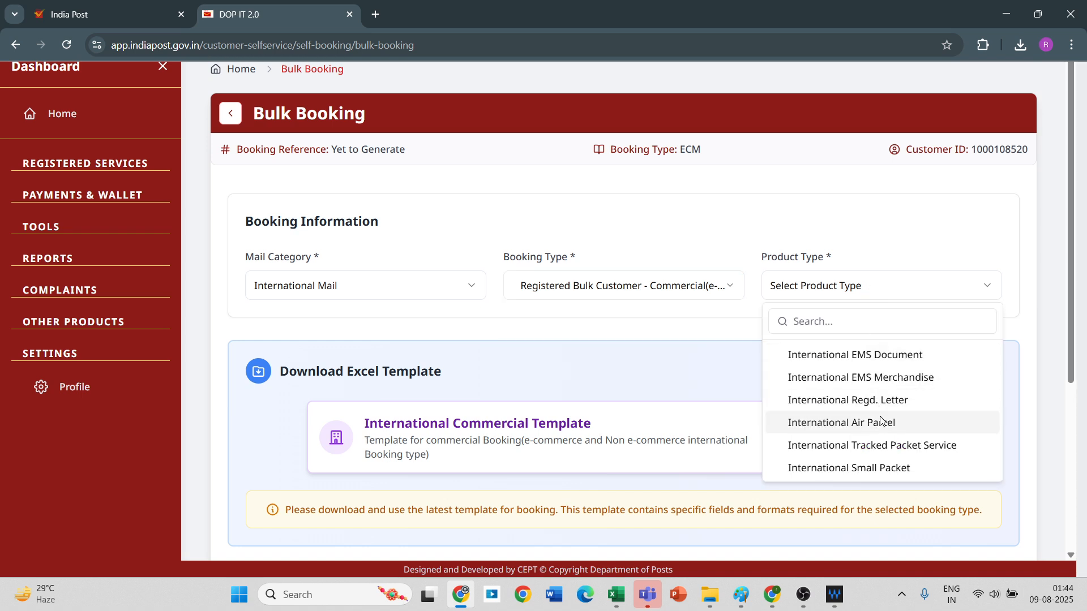
click(881, 434)
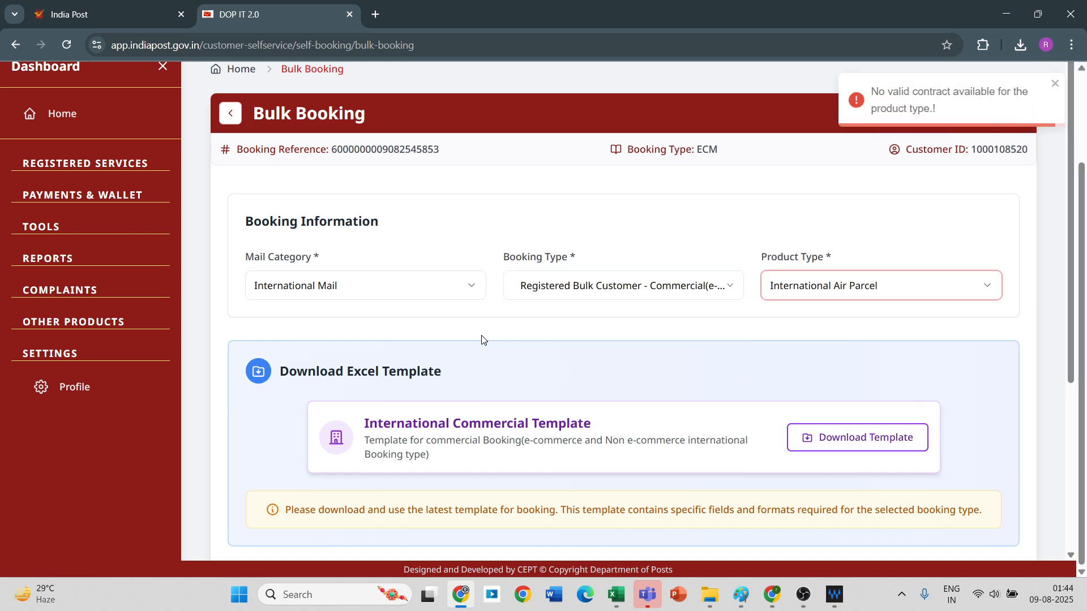
scroll(501, 282, down, 4)
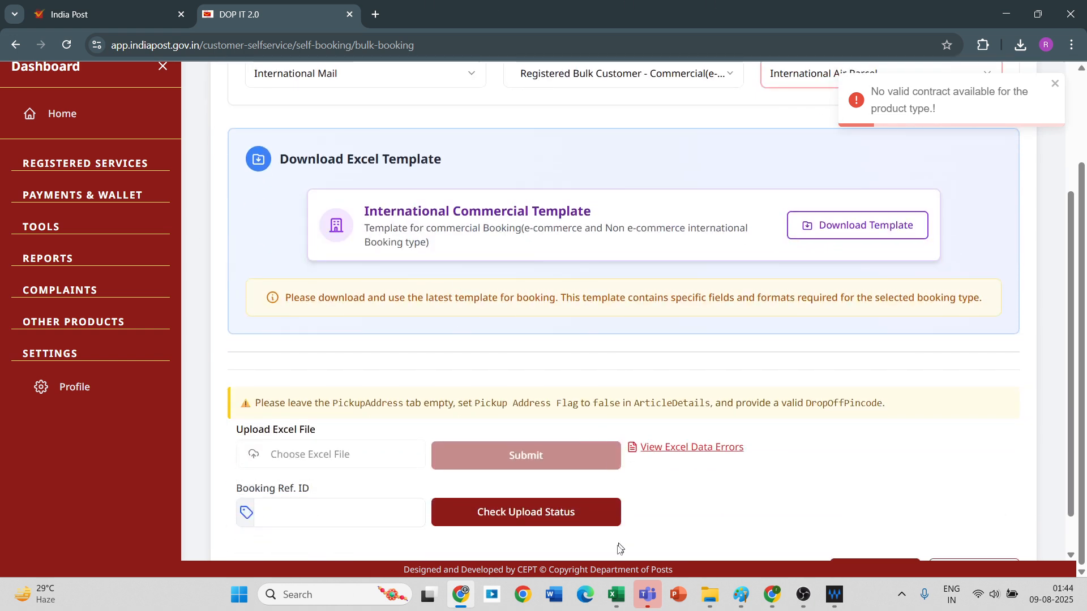
Step: Switch to the bulkinternationalcommercial_08032025 workbook in Excel and look through its ArticleDetails, SubPieces, Information and PickupAddress sheets
click(616, 586)
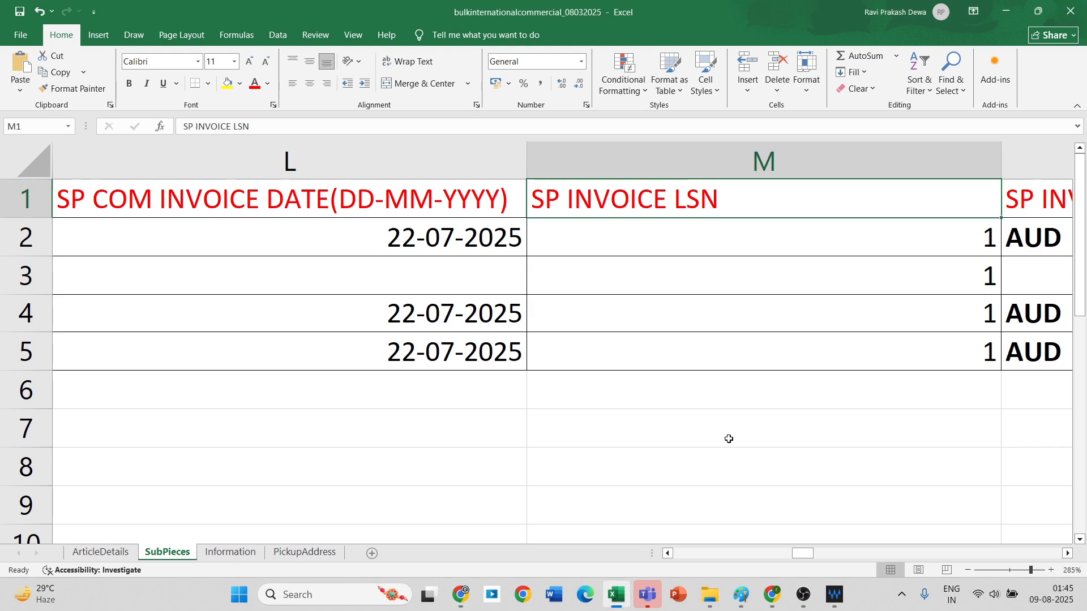
click(101, 552)
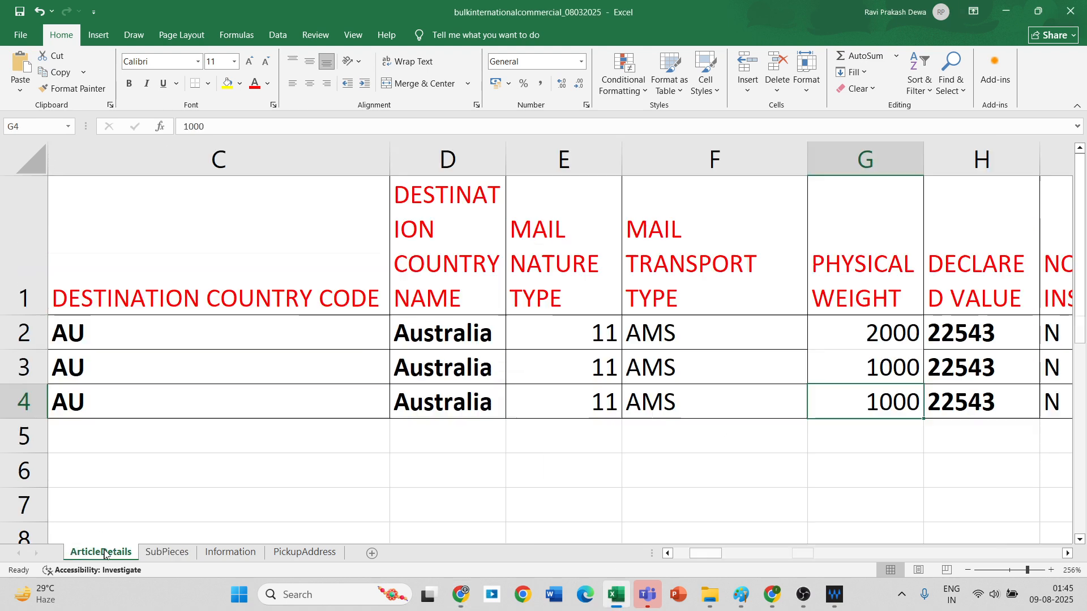
click(168, 553)
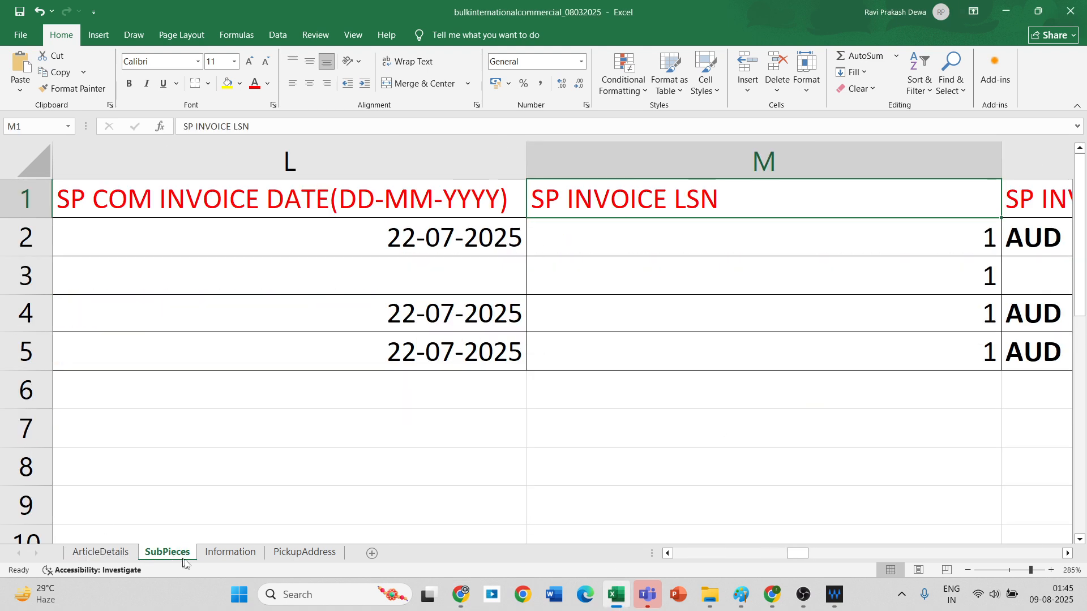
click(229, 552)
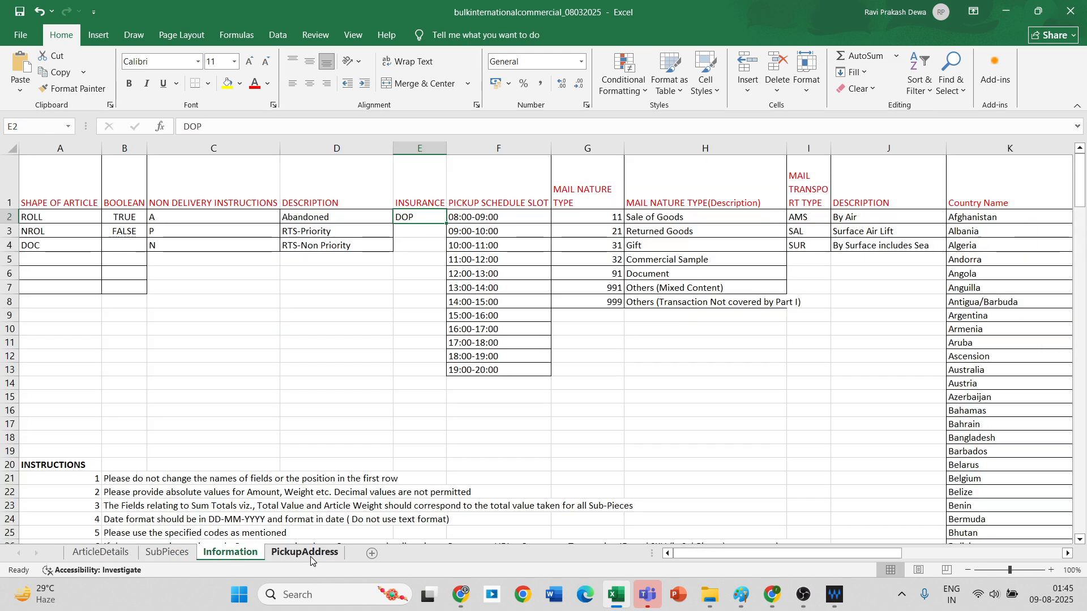
click(306, 552)
click(231, 552)
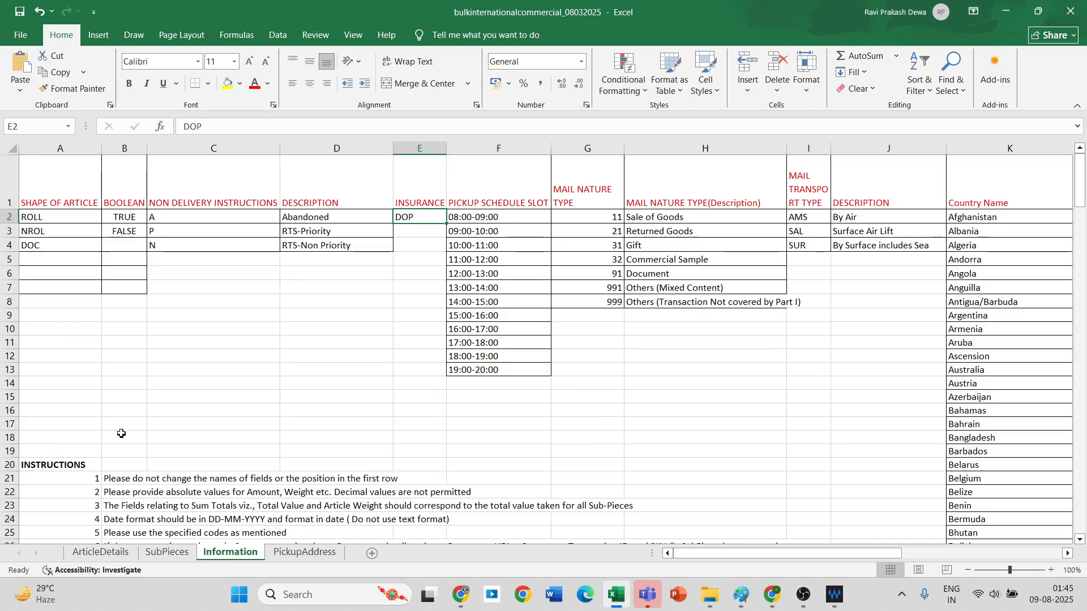
Step: Review the article shape, boolean, non-delivery instruction, insurance and mail nature type codes on the Information sheet
click(58, 220)
click(111, 219)
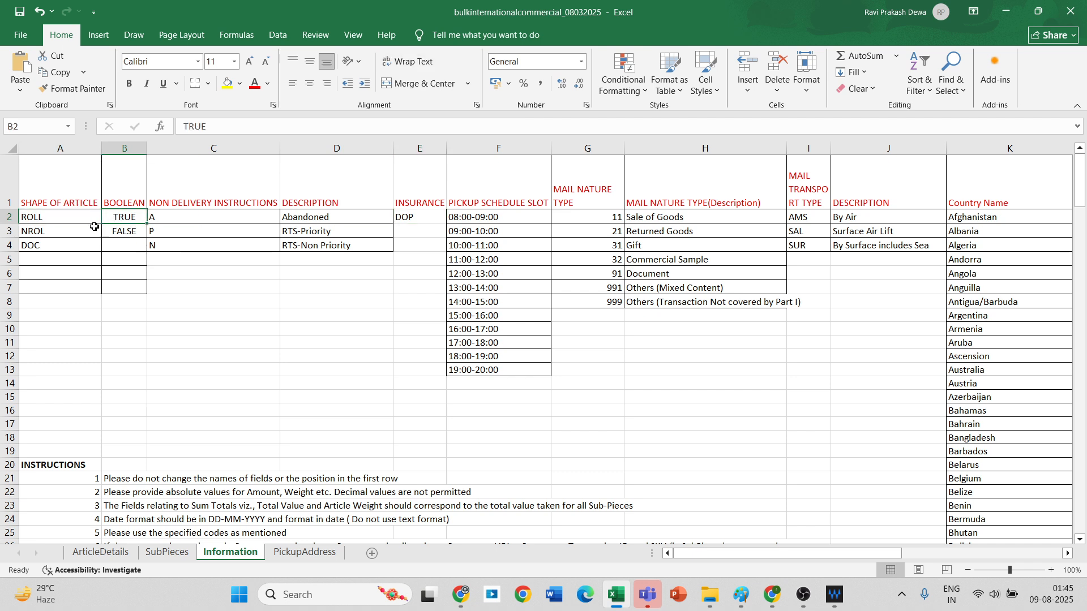
click(69, 231)
click(107, 232)
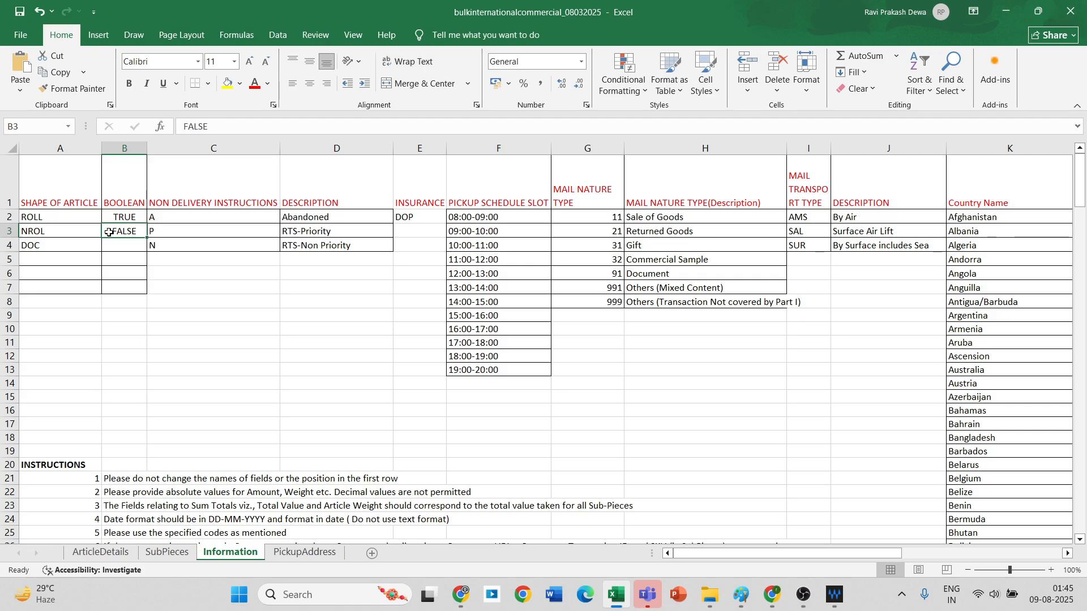
click(64, 251)
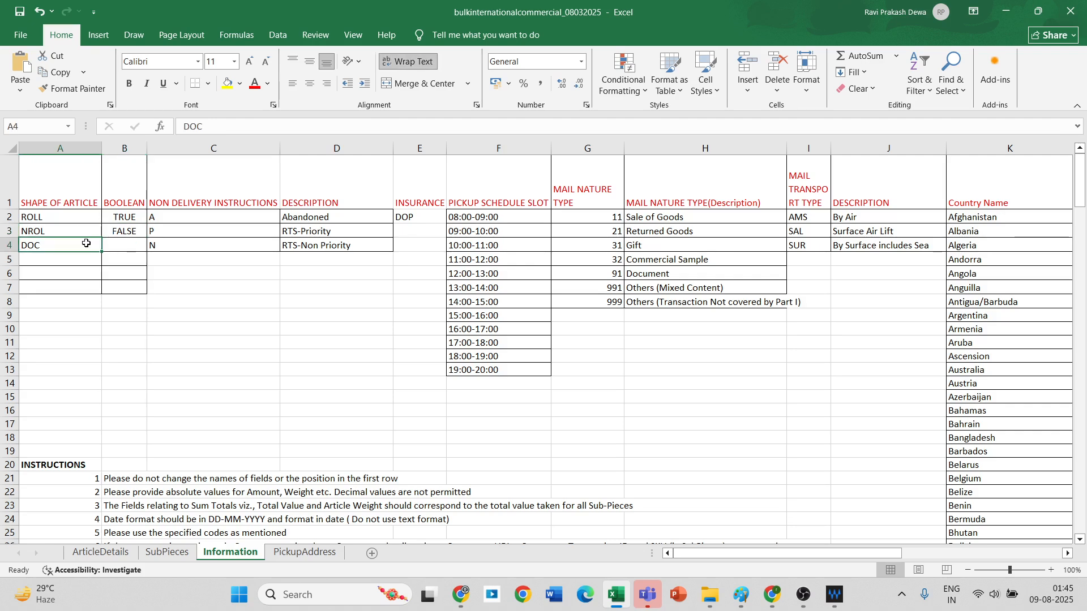
click(223, 215)
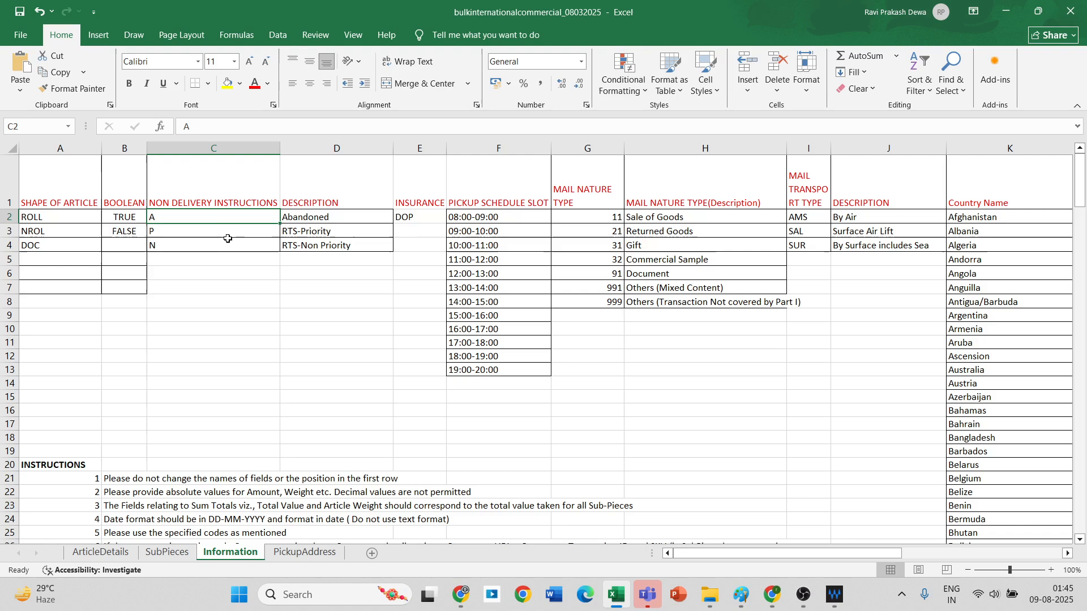
click(225, 233)
click(224, 251)
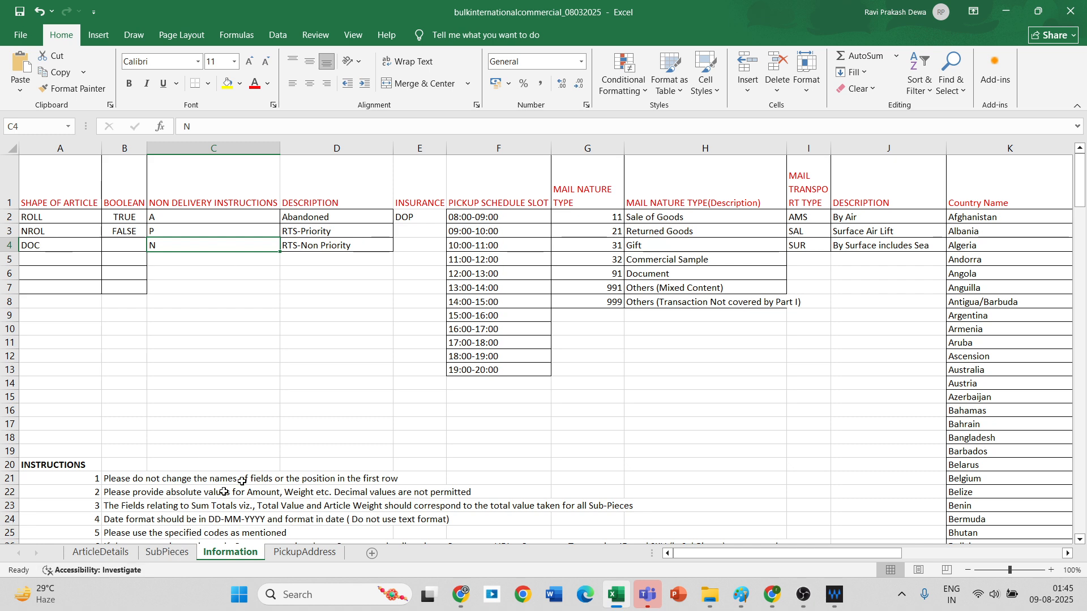
click(424, 214)
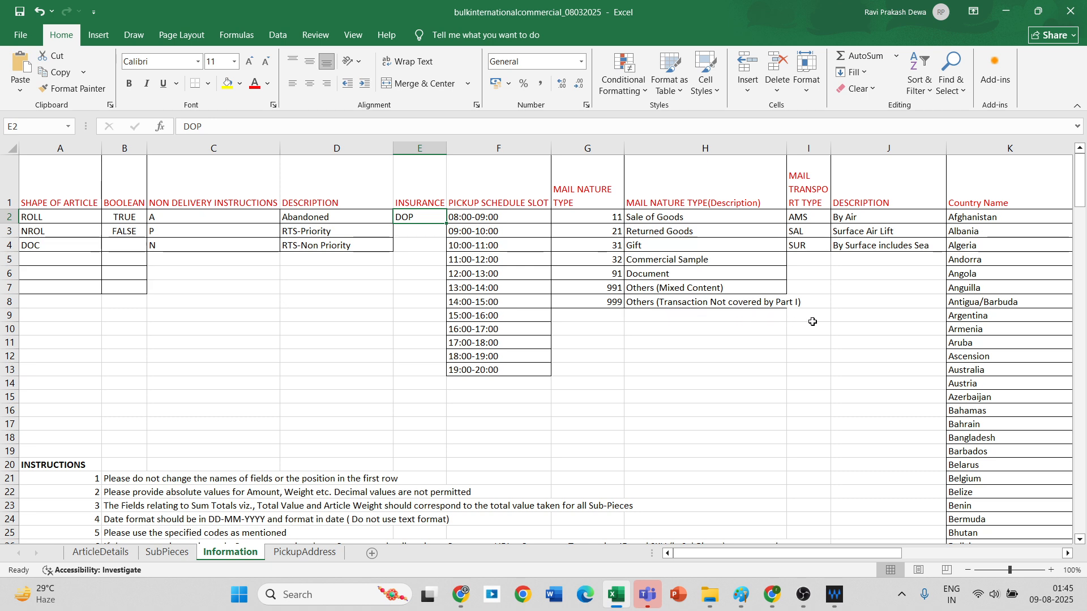
drag(634, 218, 652, 290)
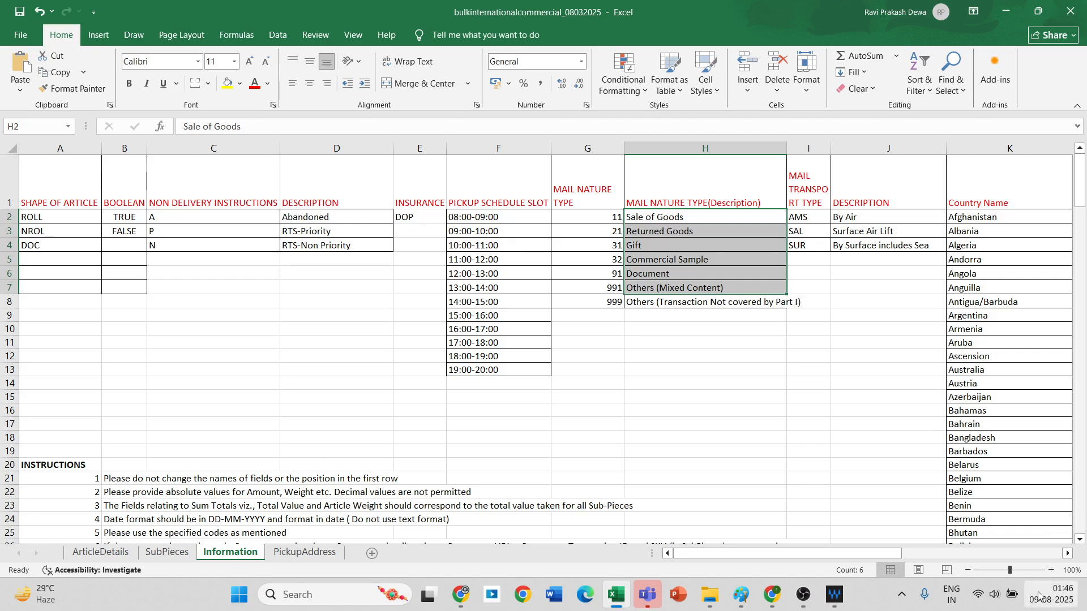
Step: Review the Information sheet's country, unit, tax payment, PBE and currency code lists and its numbered instructions
click(1067, 554)
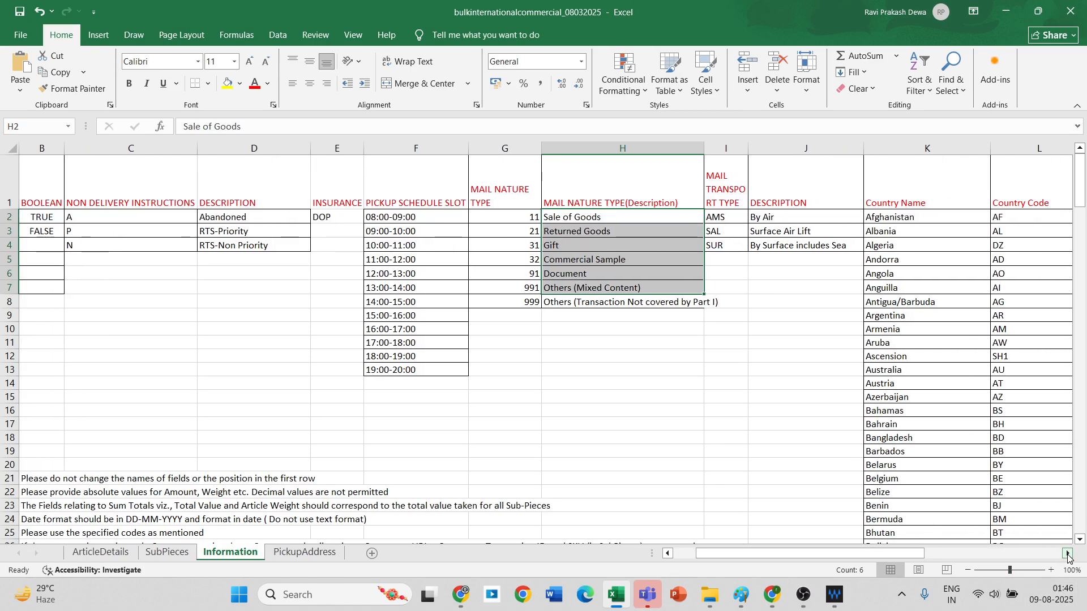
drag(1068, 557, 1068, 558)
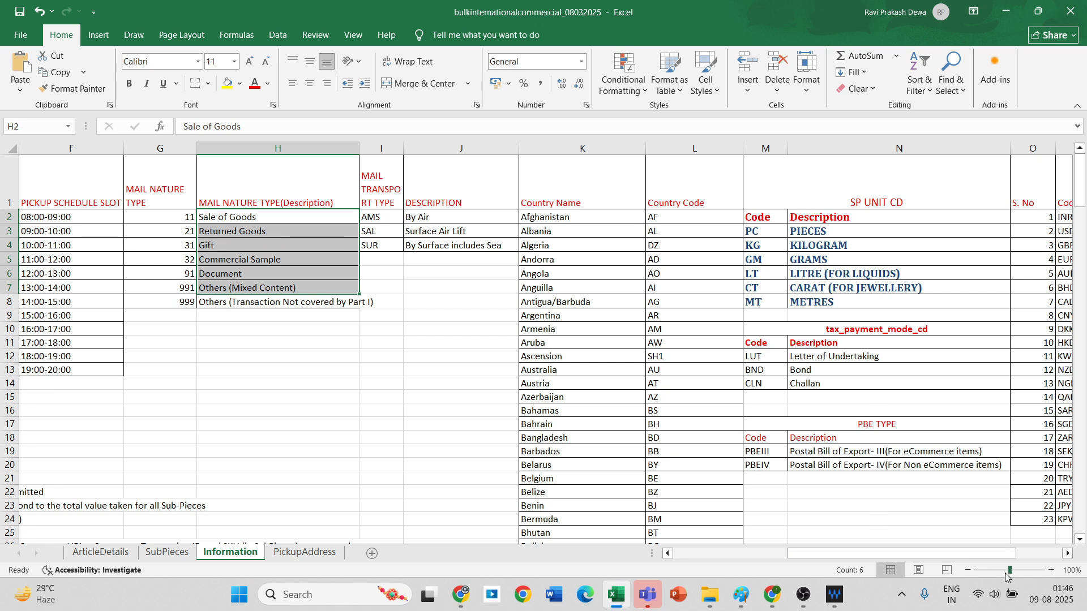
click(1066, 555)
click(1067, 555)
click(1066, 555)
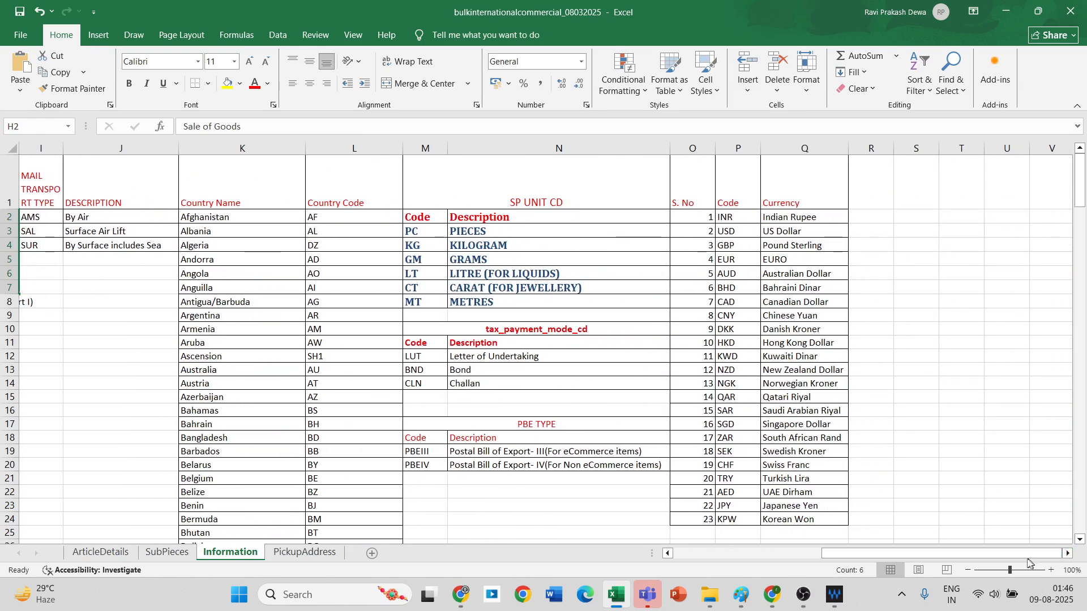
scroll(798, 495, down, 8)
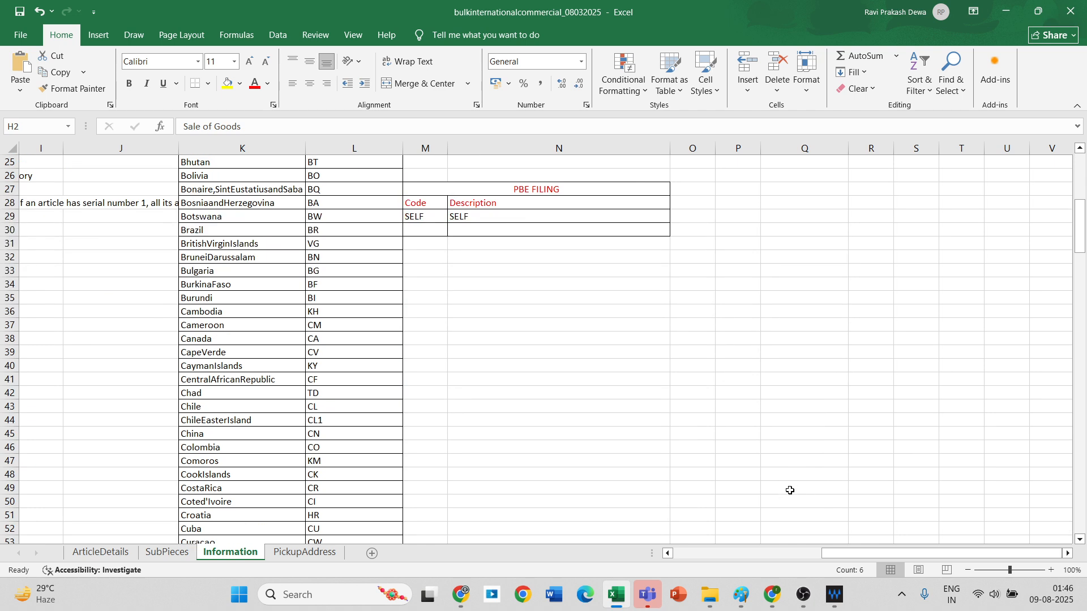
scroll(704, 430, up, 3)
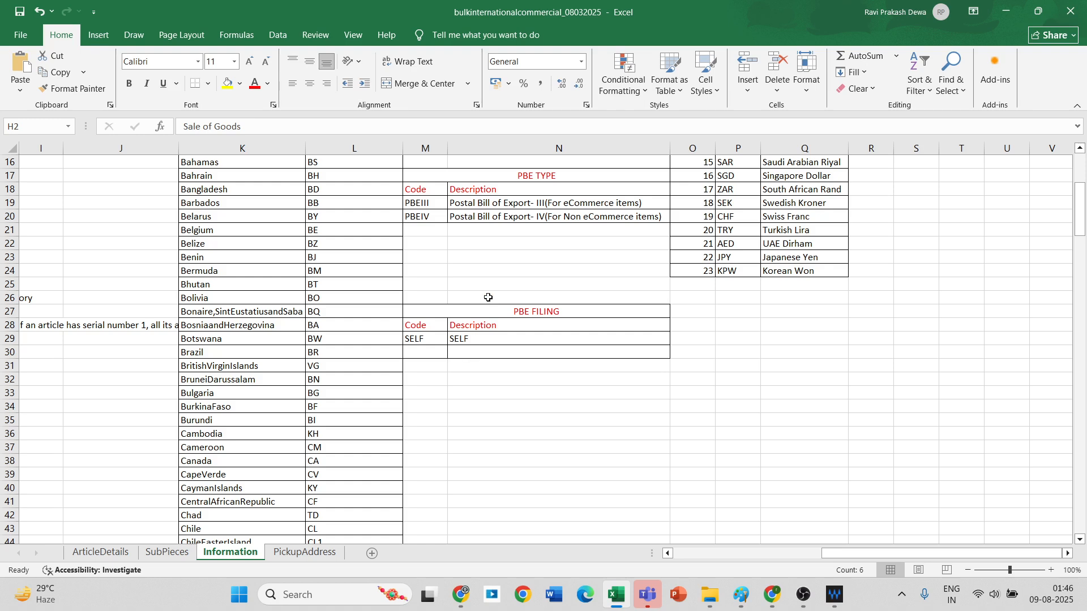
click(771, 552)
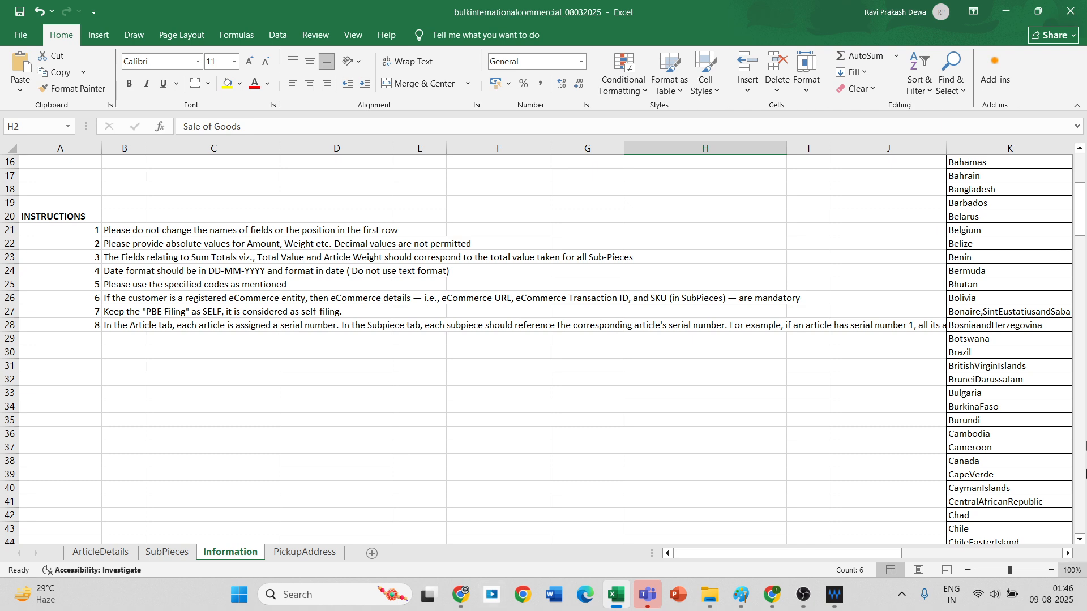
Step: Review the serial number, article number and destination country code columns on the ArticleDetails sheet, and view the columns that follow
click(91, 553)
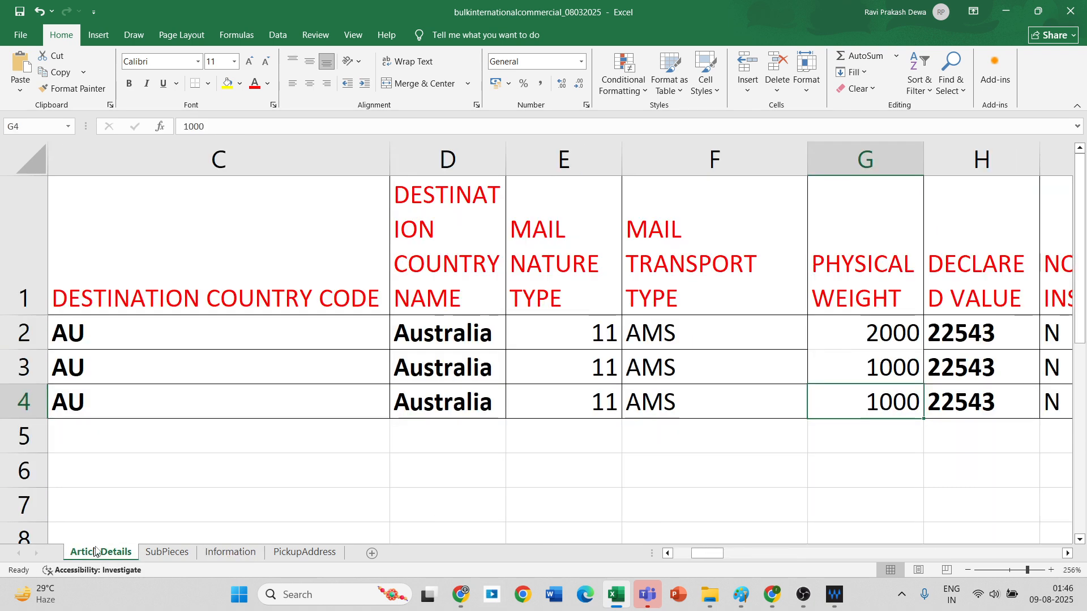
click(673, 558)
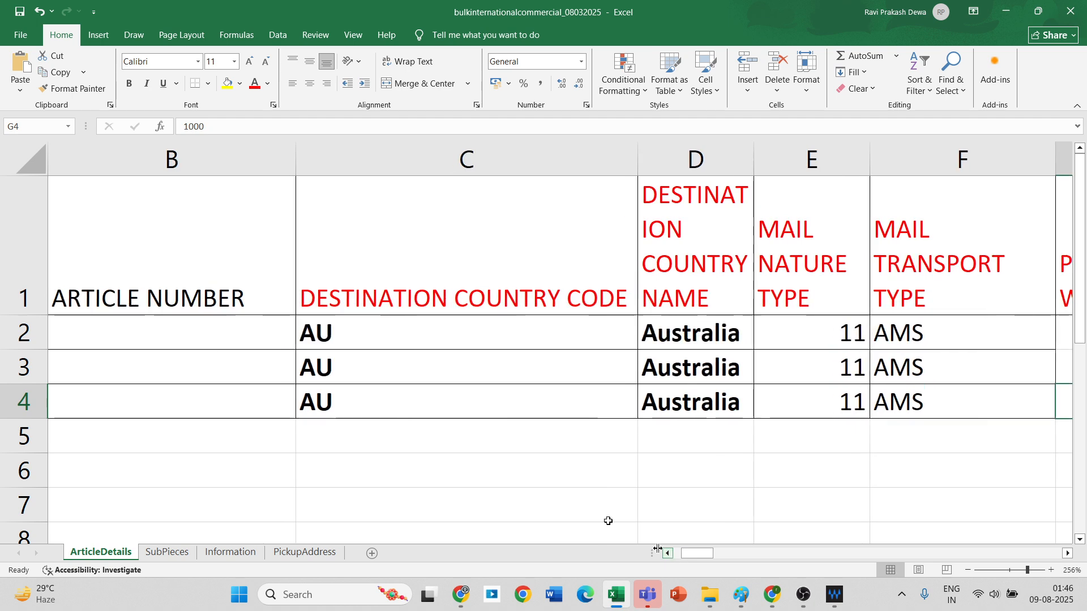
click(178, 336)
click(669, 553)
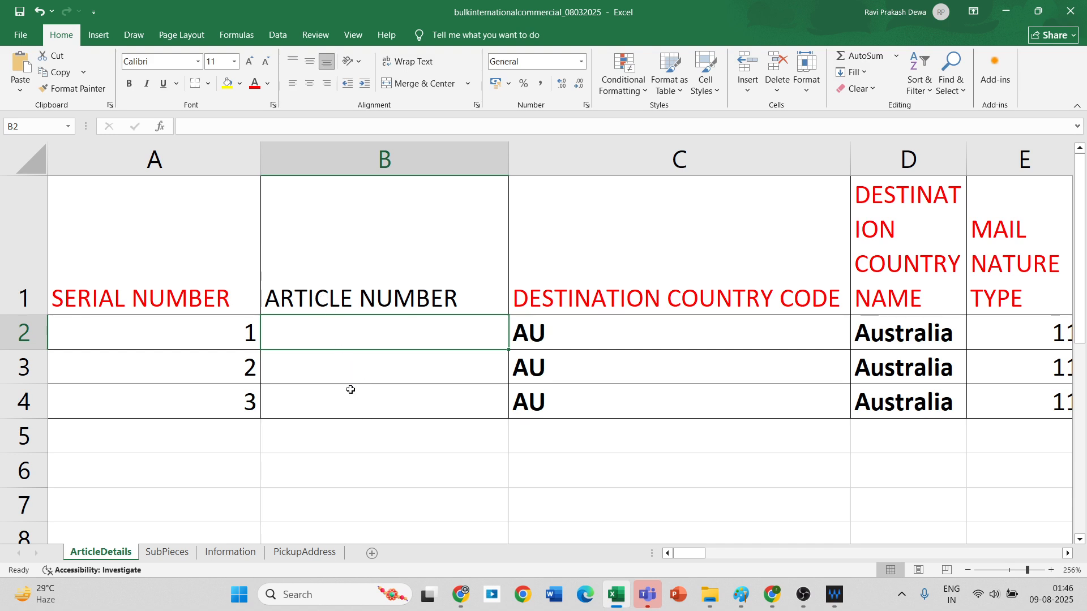
click(145, 300)
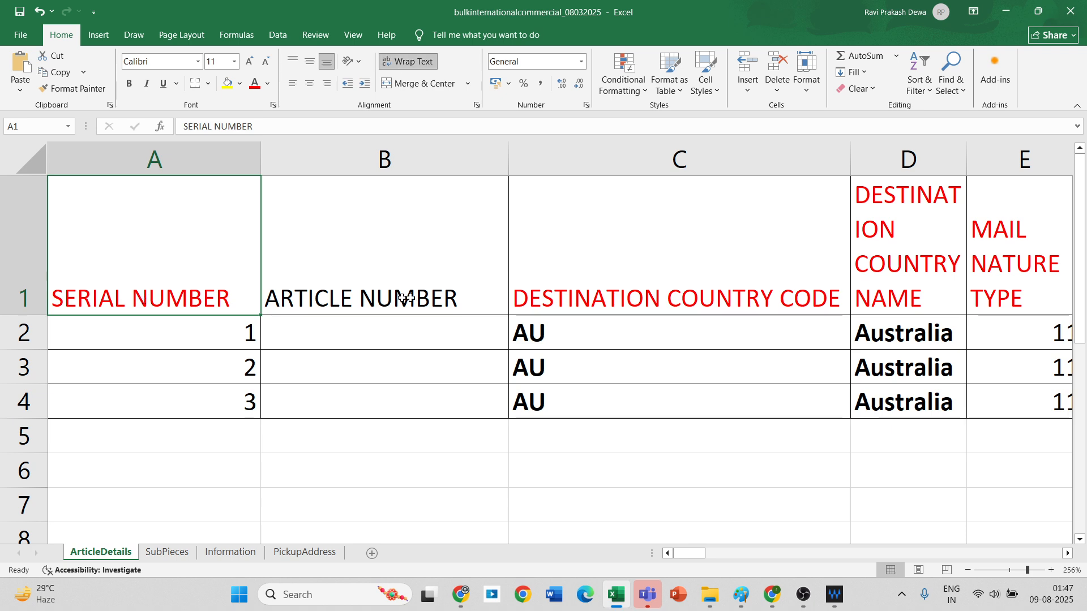
click(579, 301)
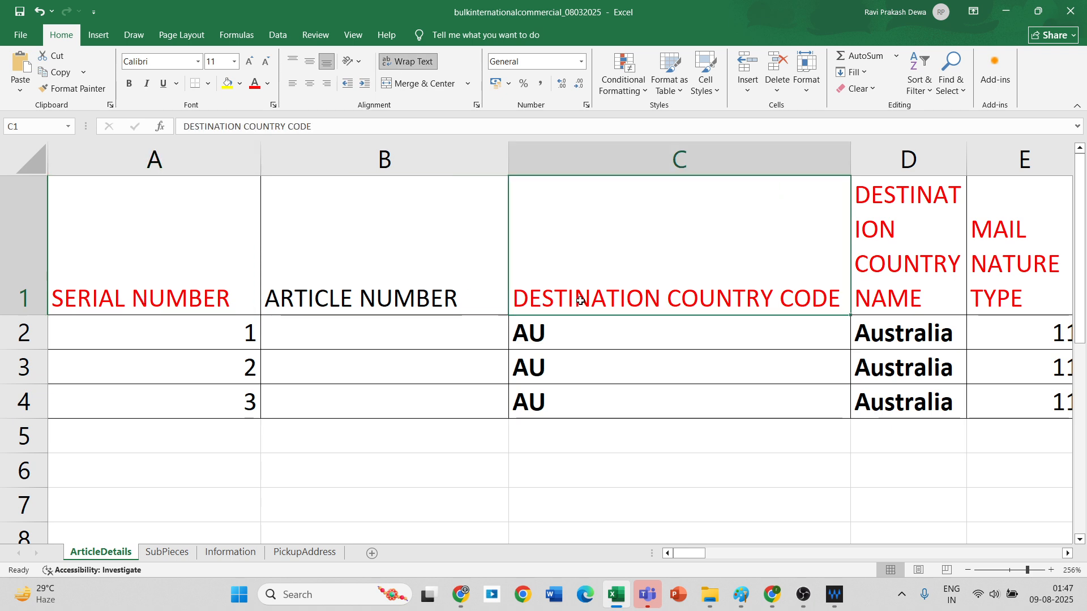
click(181, 295)
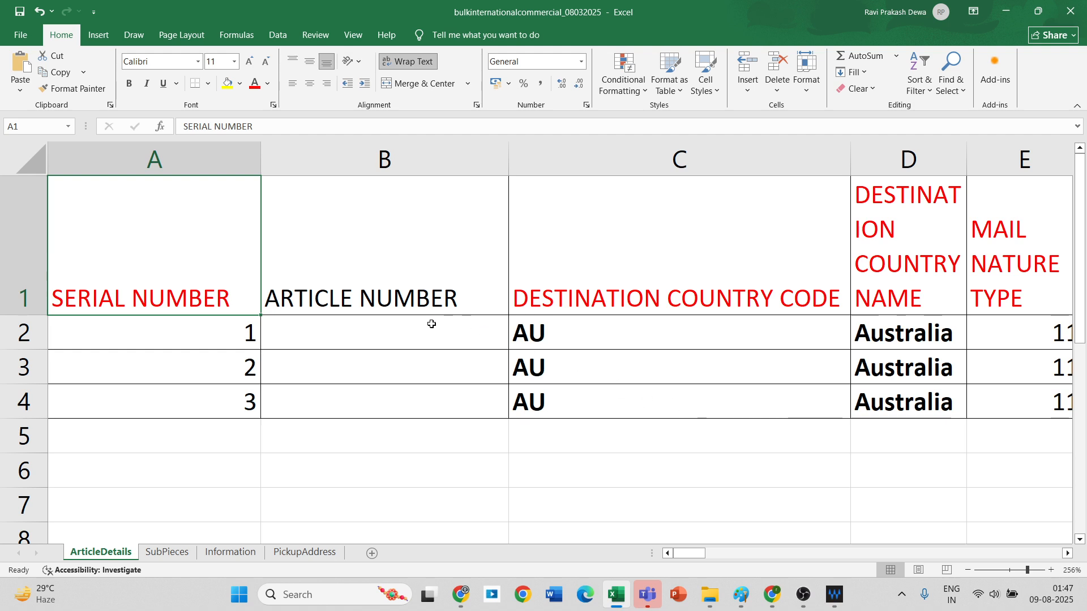
click(405, 285)
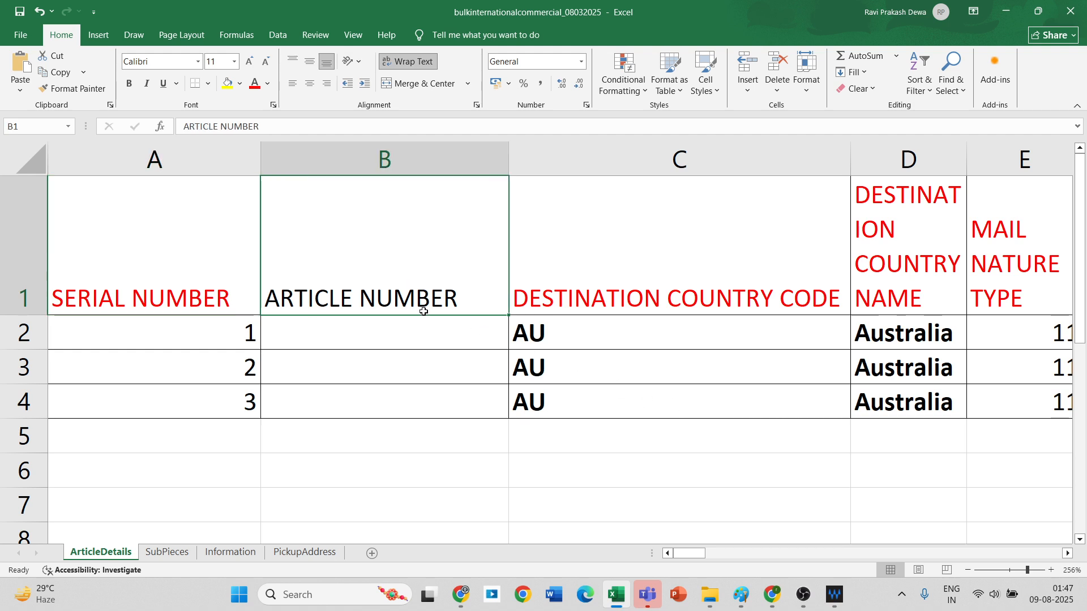
click(562, 331)
click(568, 351)
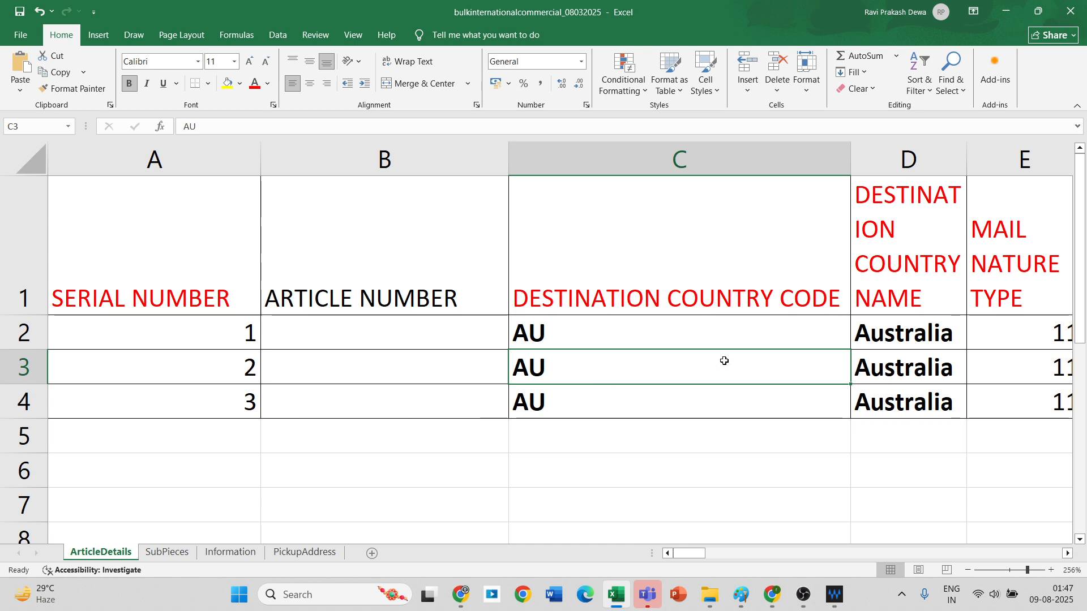
click(1068, 554)
click(1068, 553)
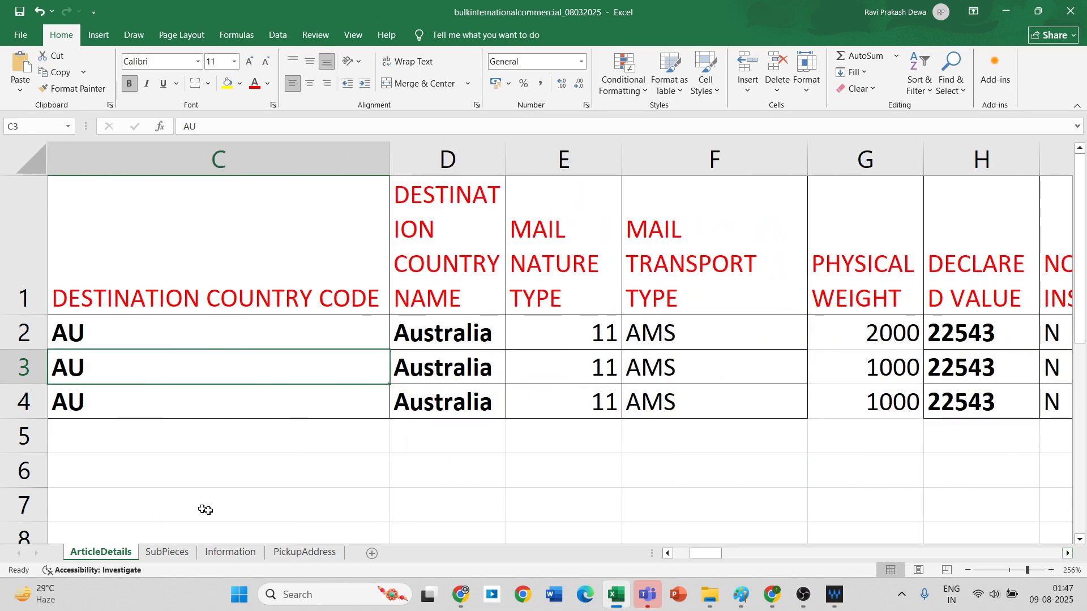
Step: Check the mail nature and transport codes on the Information sheet, and review ArticleDetails from mail nature type to non-delivery instructions
click(239, 553)
scroll(425, 358, up, 5)
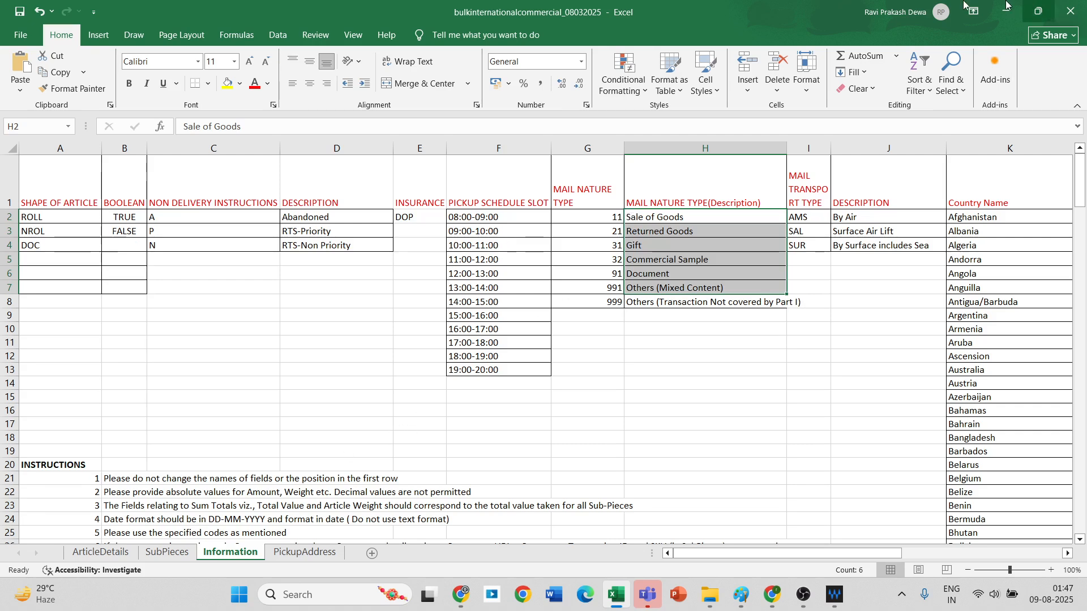
click(76, 553)
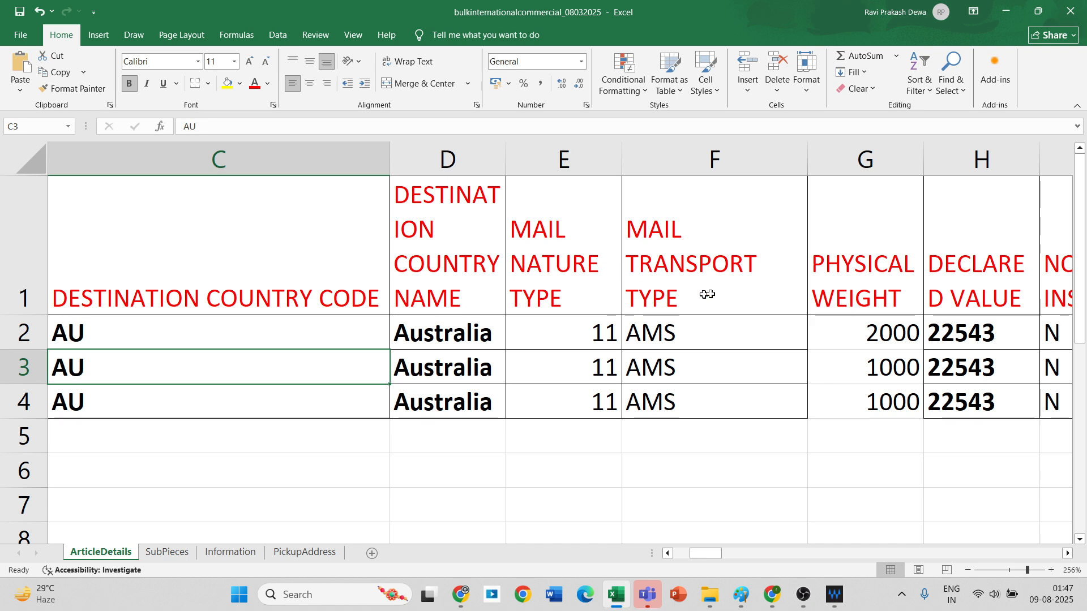
click(1069, 556)
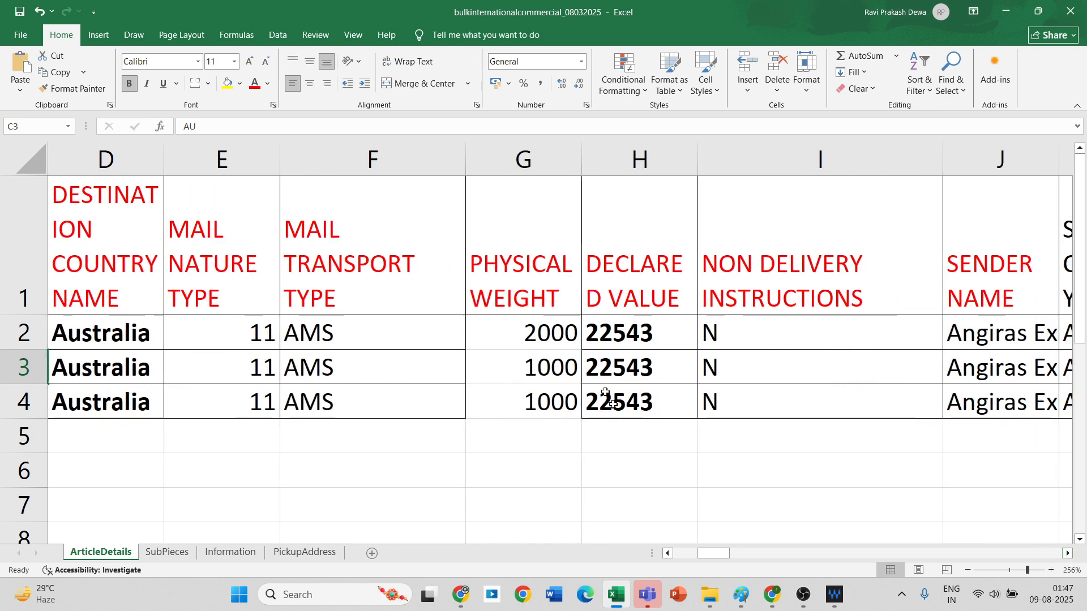
click(620, 332)
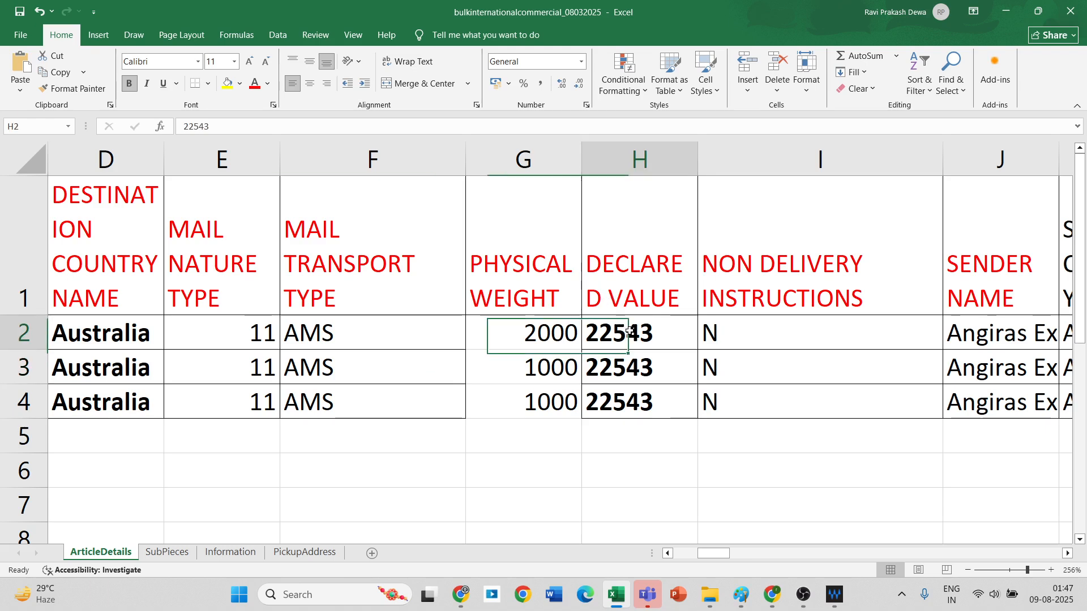
click(745, 320)
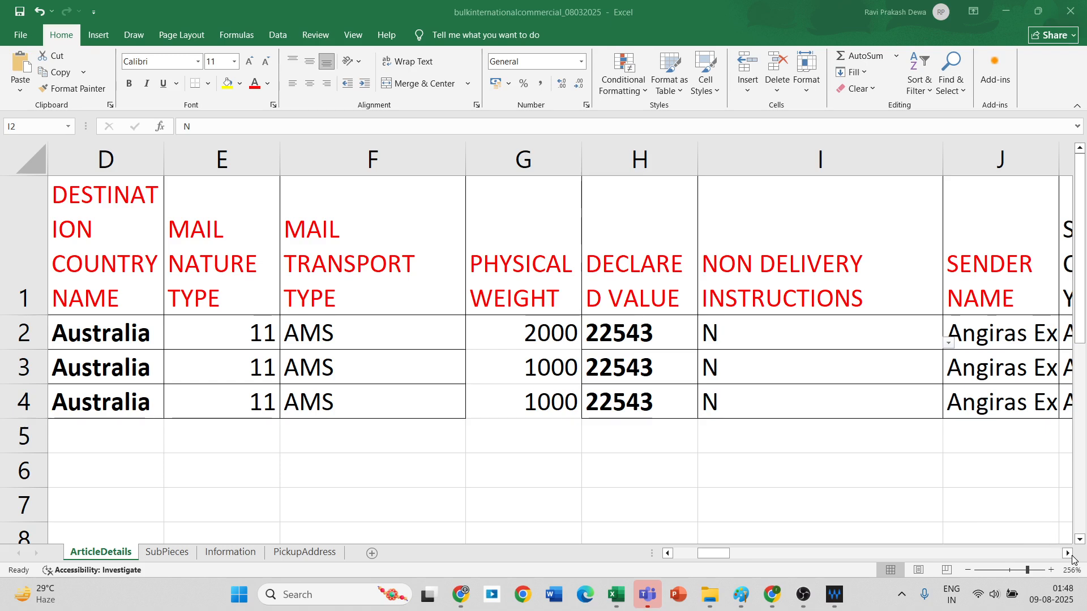
Step: Review the sender columns on the ArticleDetails sheet, from address lines, city and state through contact details to KYC and IOSS
click(1069, 554)
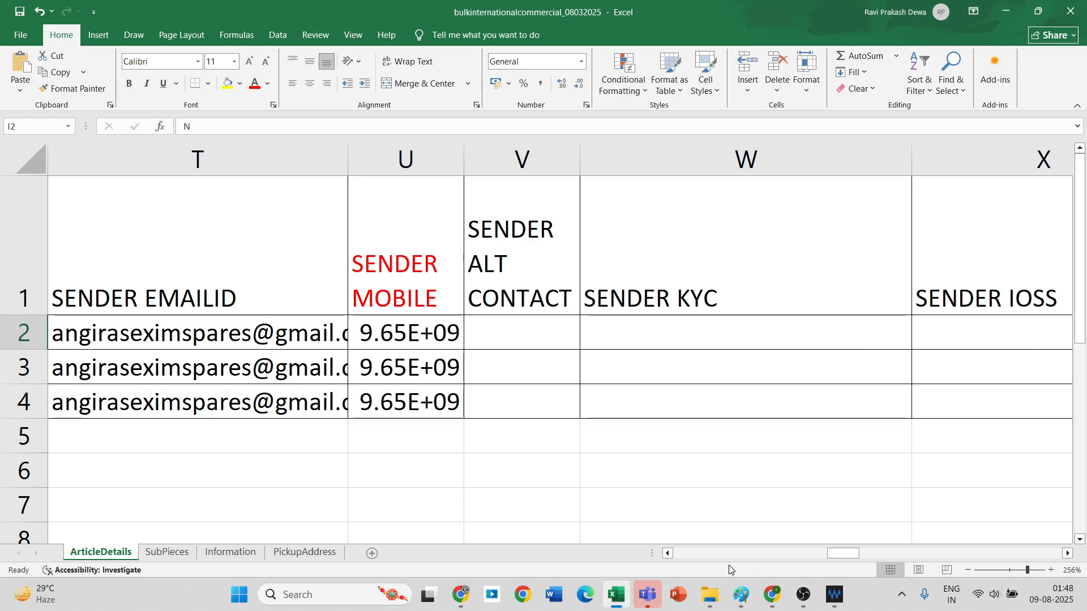
click(737, 552)
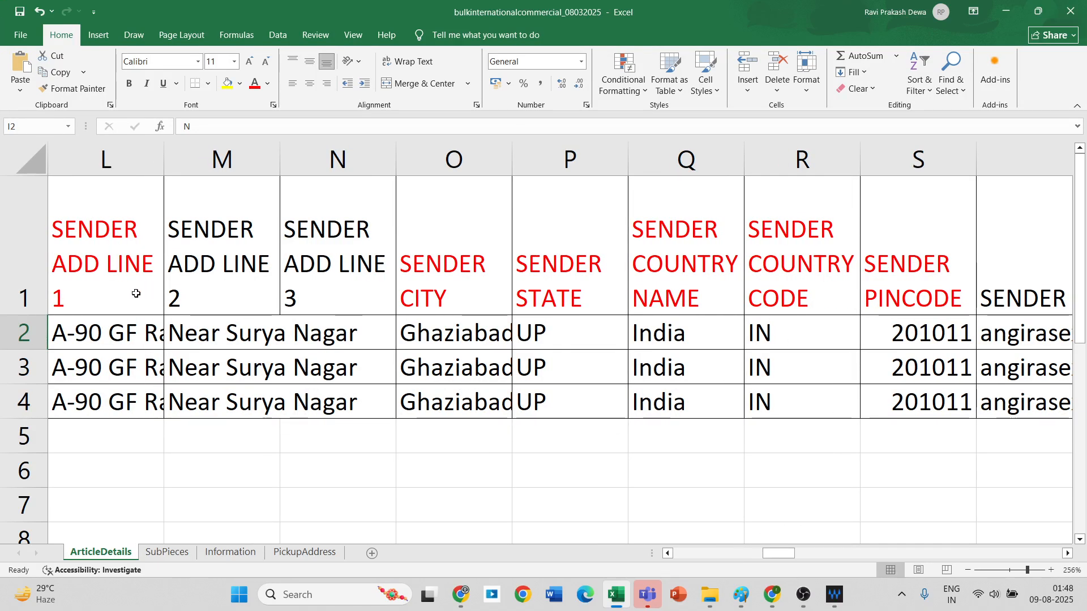
click(542, 284)
click(663, 270)
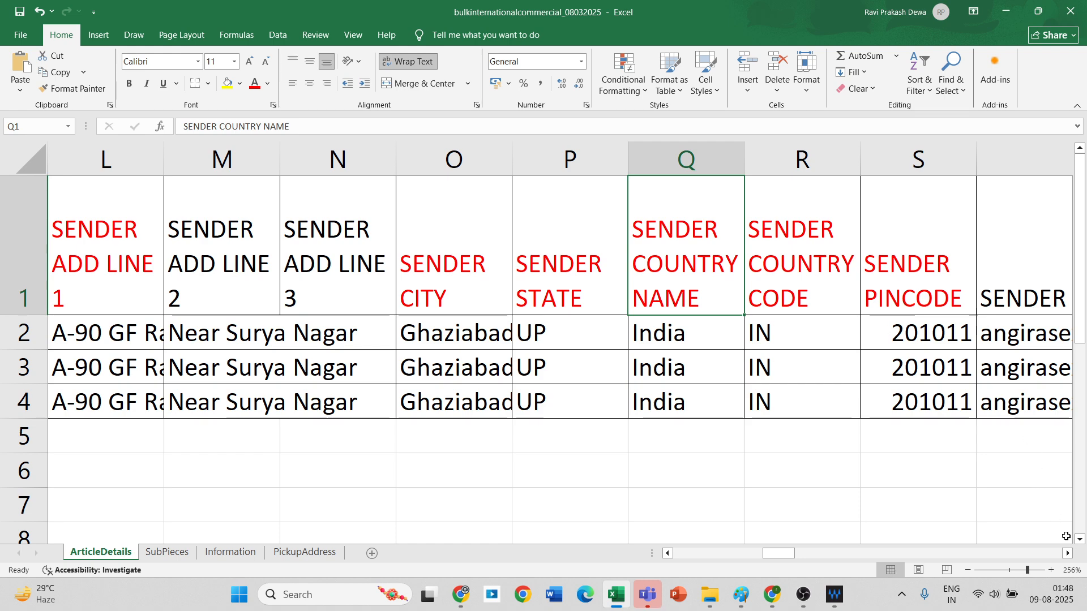
click(1067, 553)
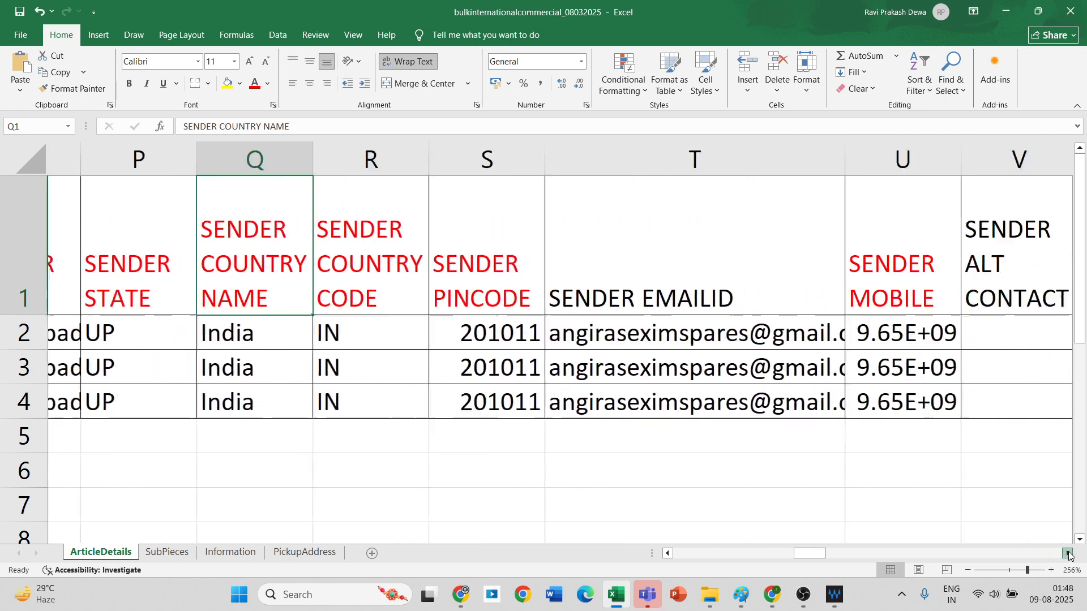
click(1068, 554)
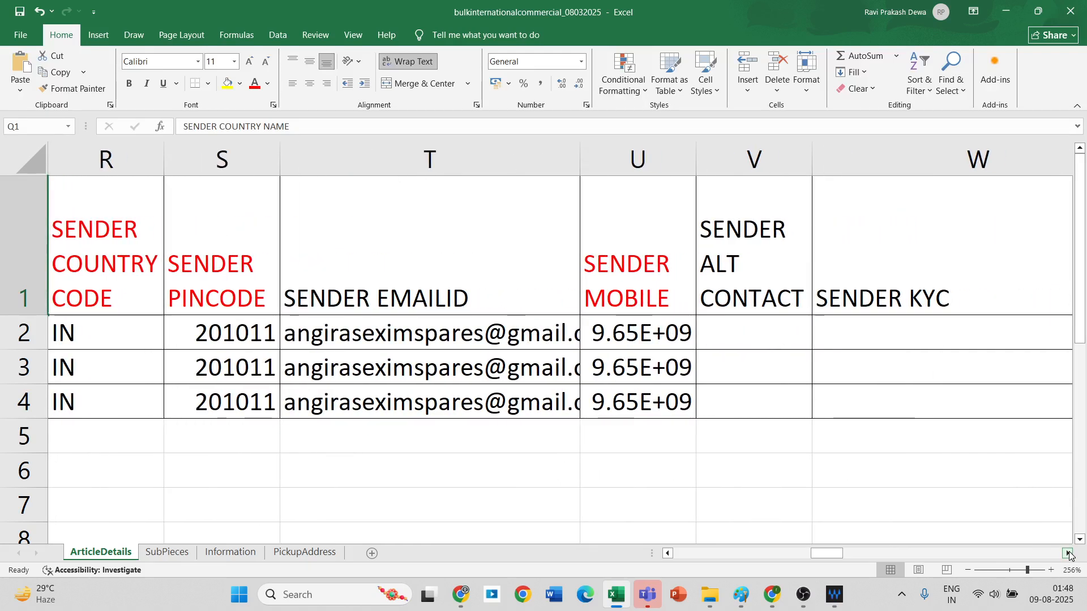
click(1068, 553)
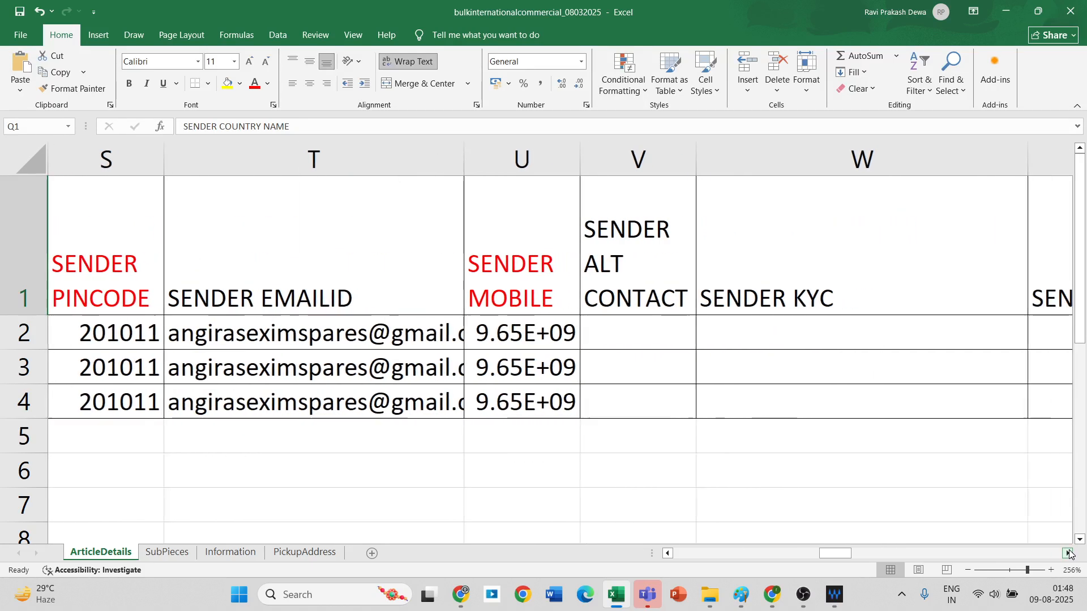
click(1068, 554)
click(1068, 553)
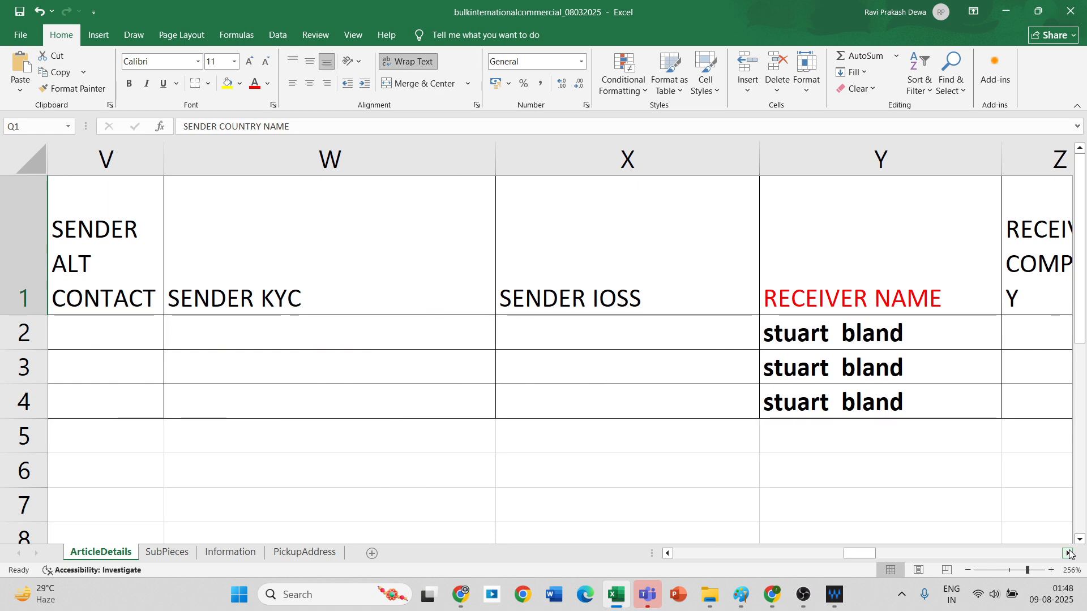
click(629, 321)
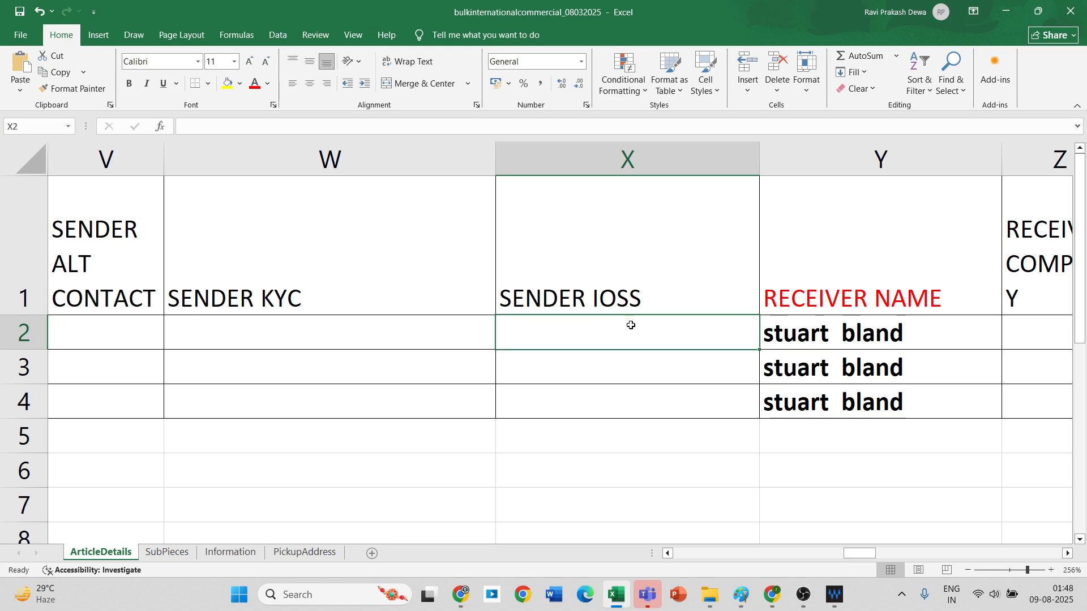
Step: Review the receiver columns on the ArticleDetails sheet, from name and address lines through zipcode and contact details to KYC and tax
click(892, 346)
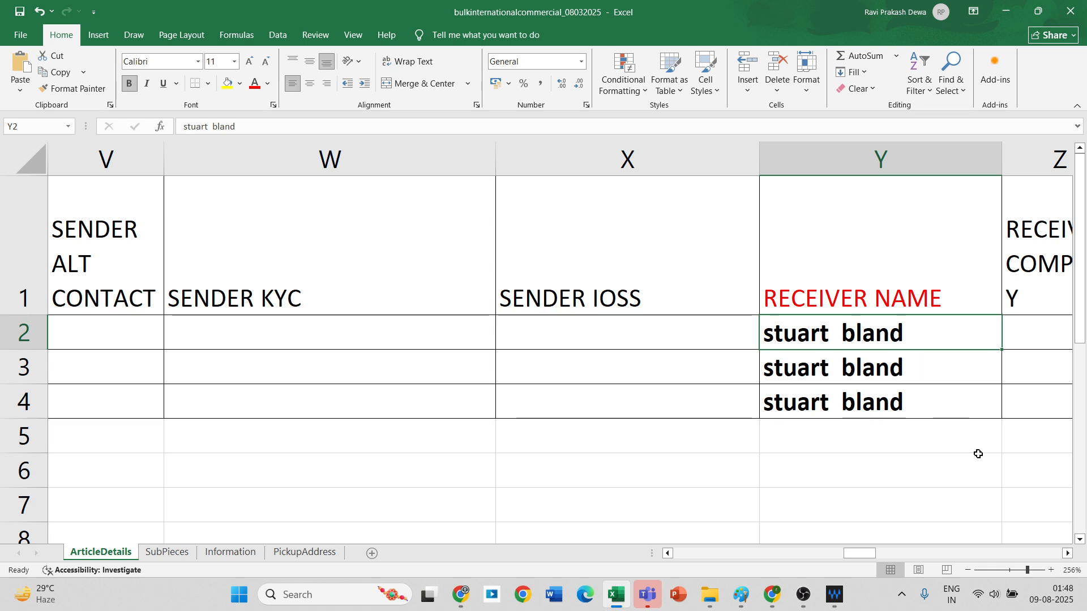
click(1066, 553)
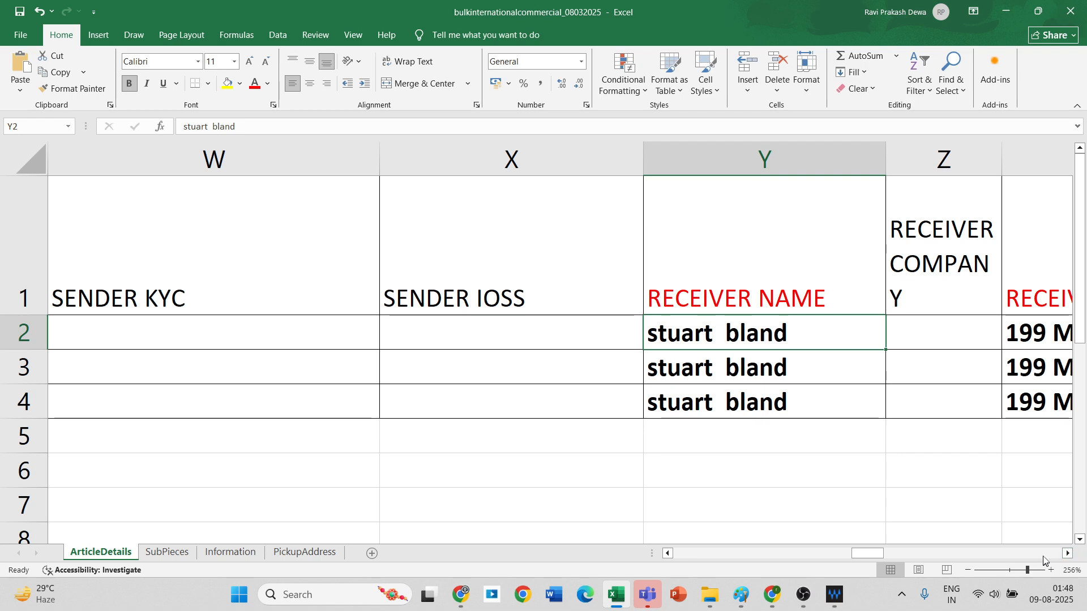
click(1067, 553)
click(1066, 553)
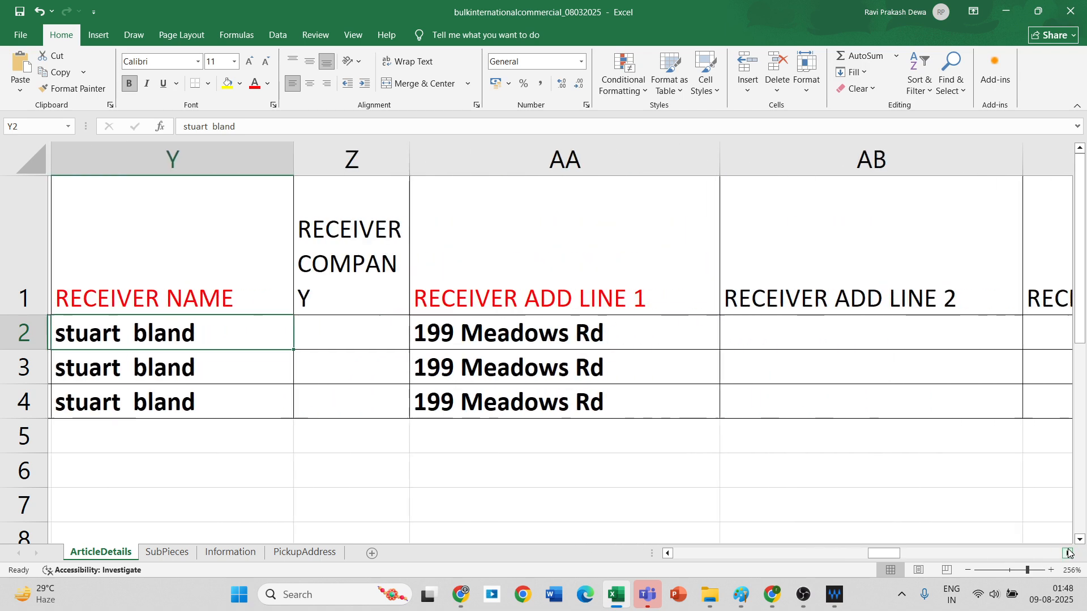
click(1067, 552)
click(1067, 552)
click(1067, 552)
click(1066, 552)
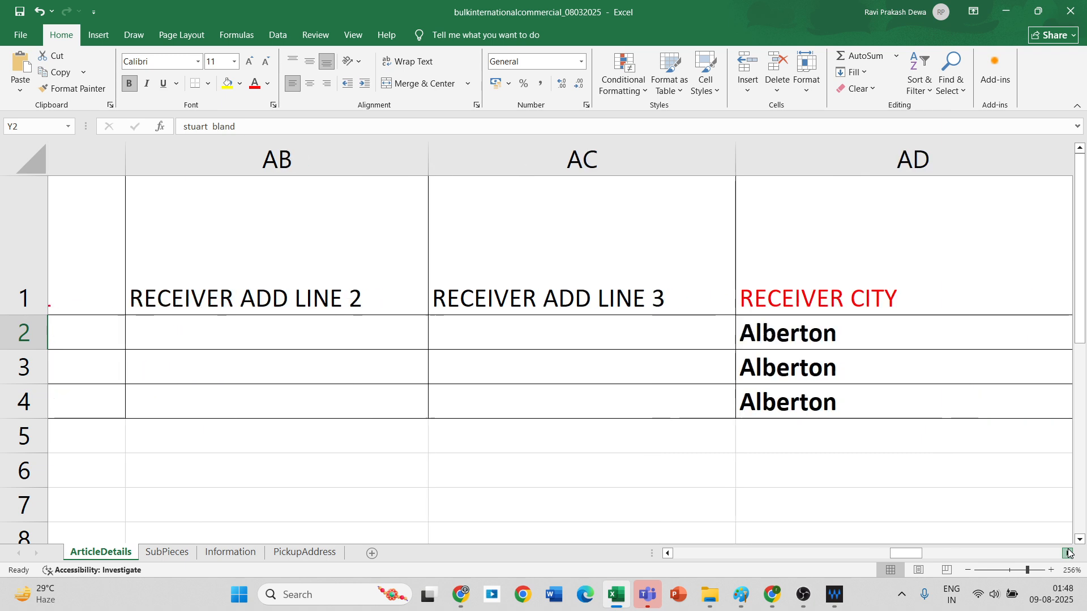
click(1068, 553)
click(1068, 553)
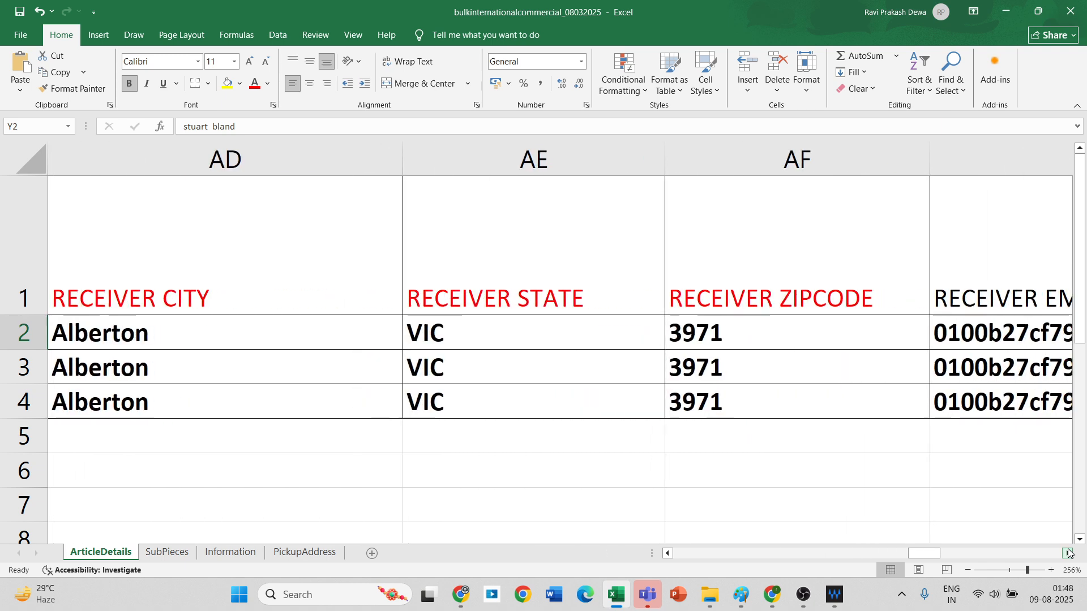
click(1068, 553)
click(1068, 553)
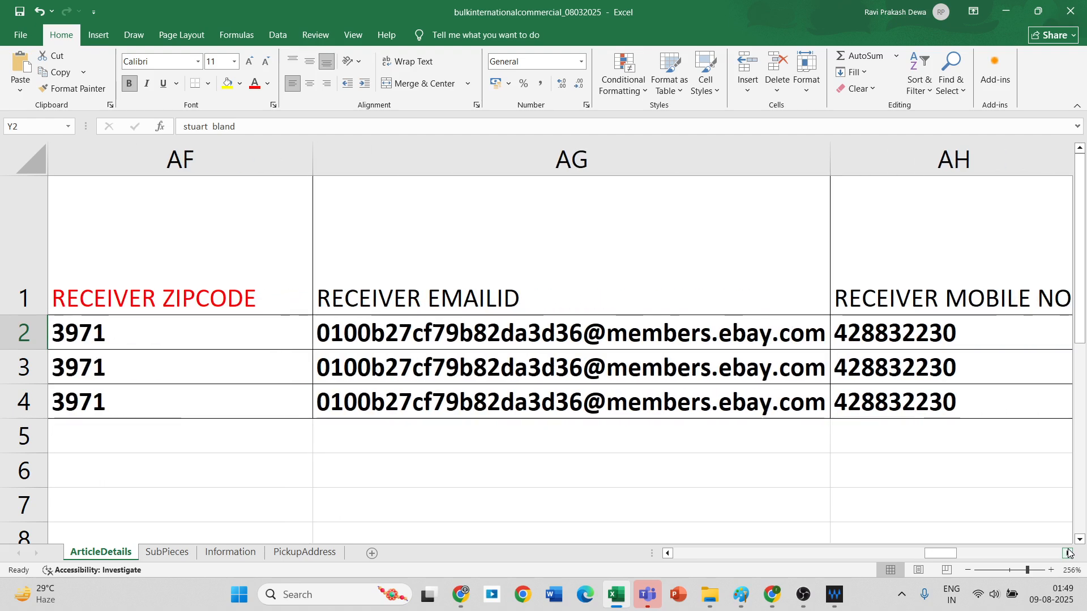
click(1068, 553)
click(1067, 553)
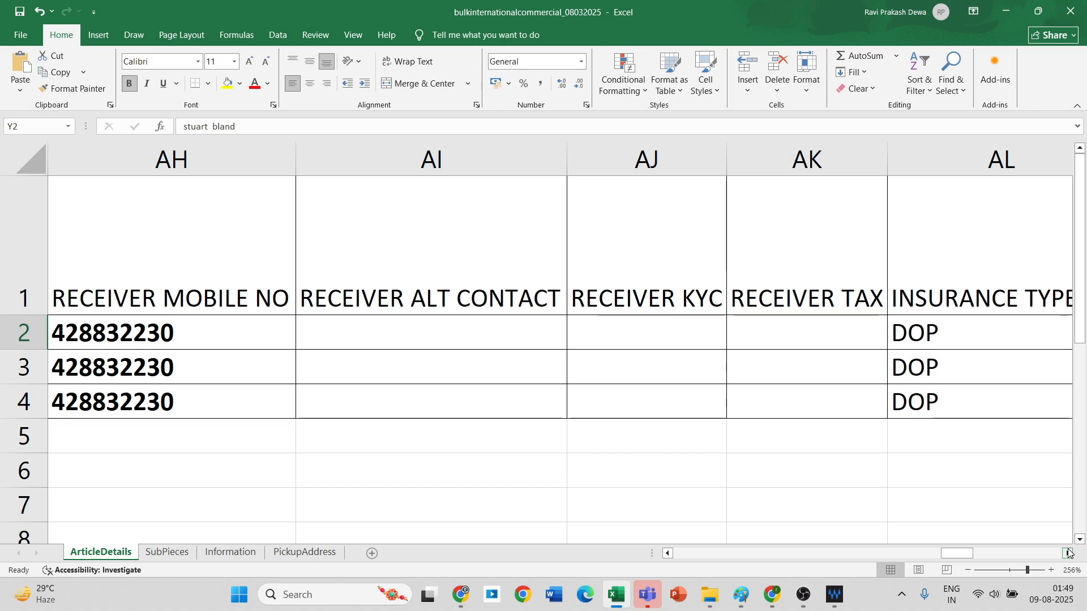
Step: Review the insurance type, insured value, POD flag and bulk reference columns on the ArticleDetails sheet
click(1069, 553)
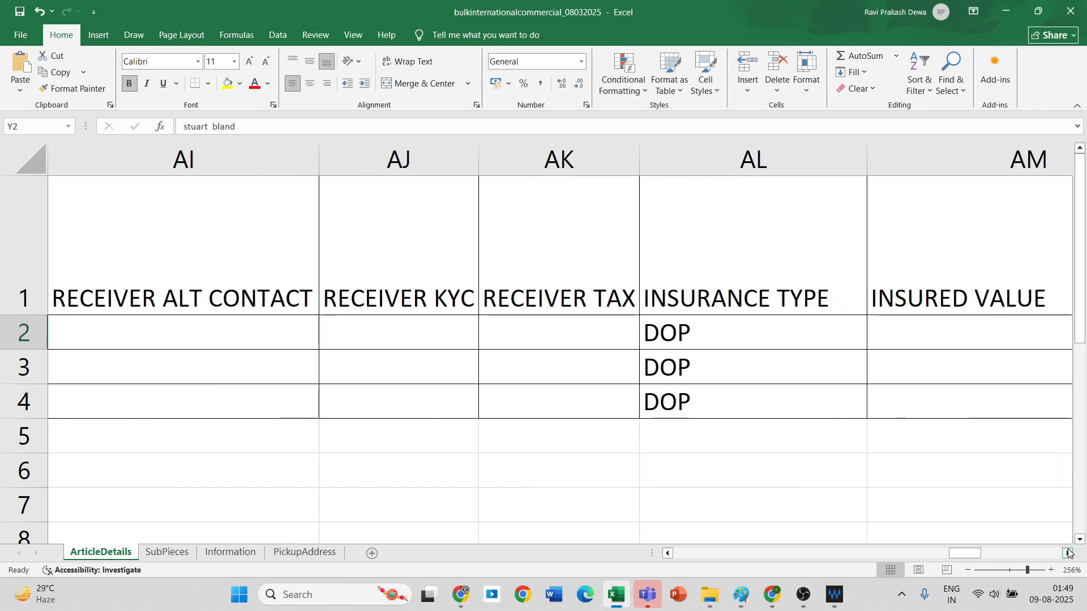
click(1069, 553)
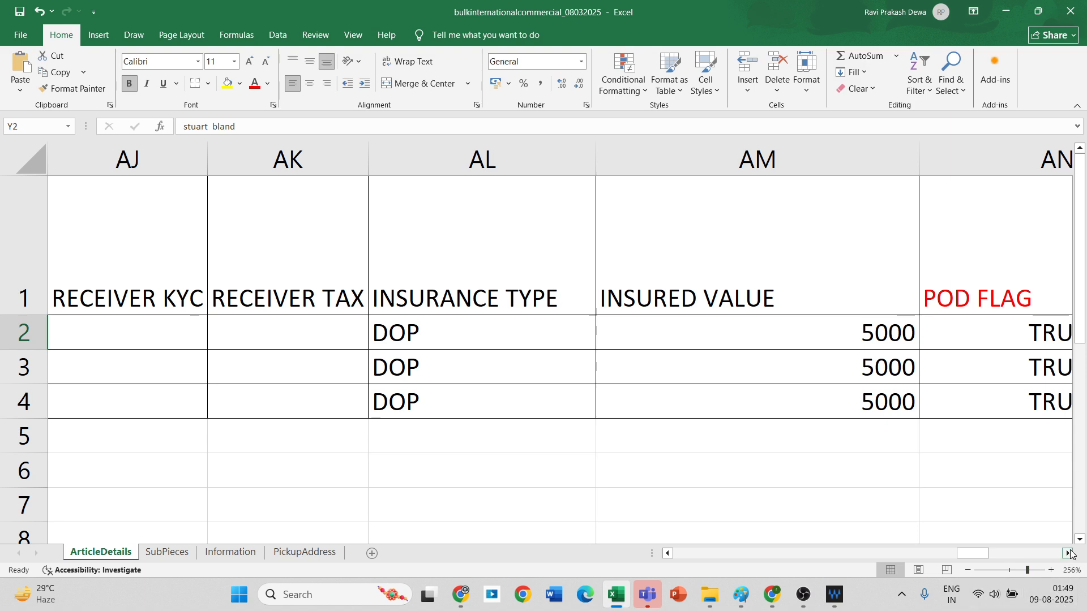
click(1068, 555)
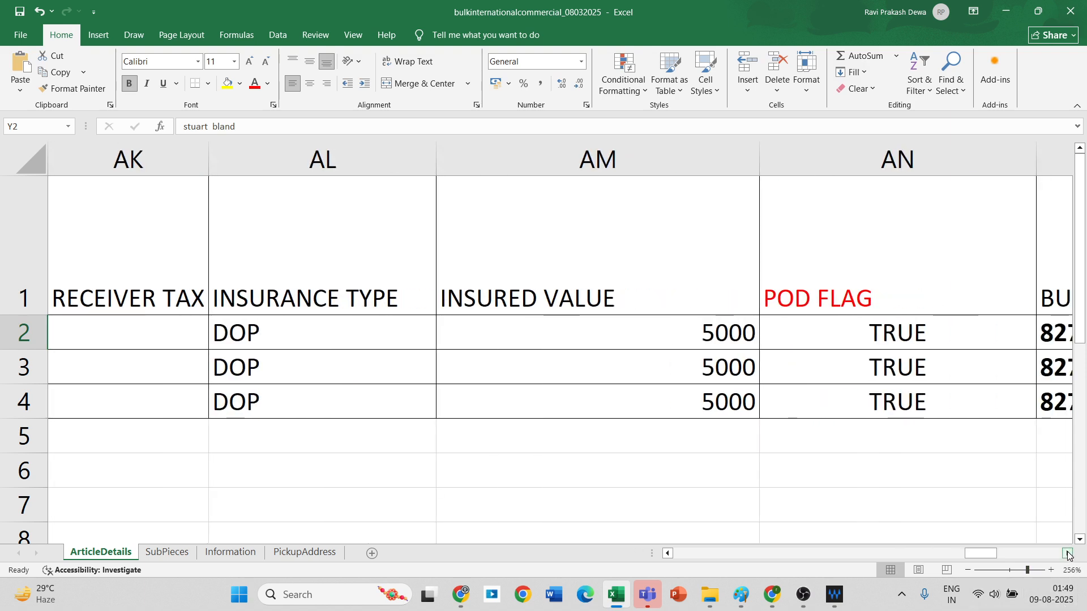
click(1068, 555)
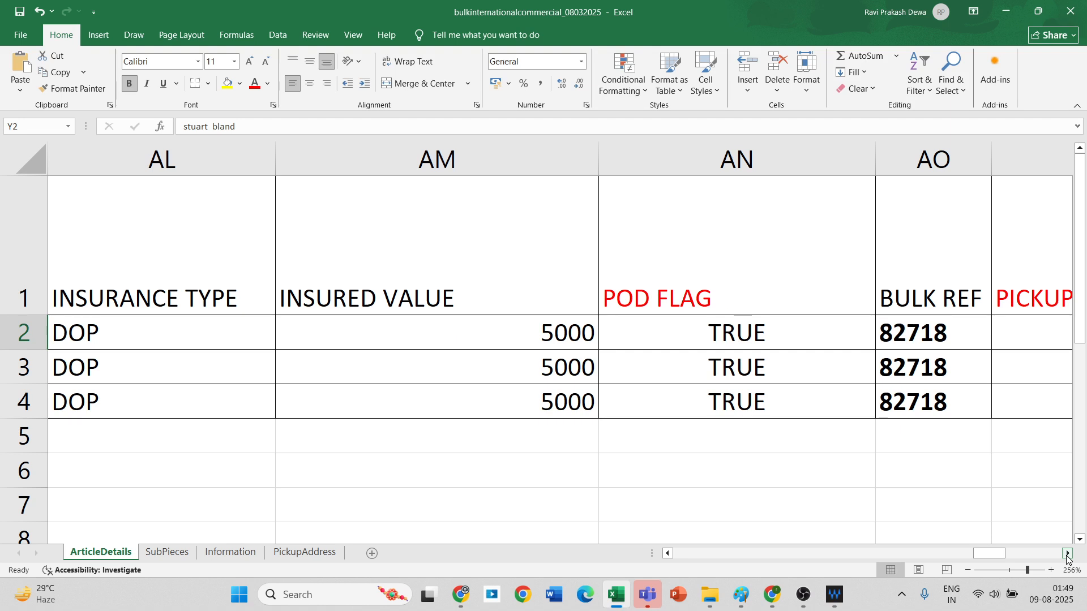
Step: Set the POD flag to FALSE for all three articles in cells AN2 to AN4
click(766, 322)
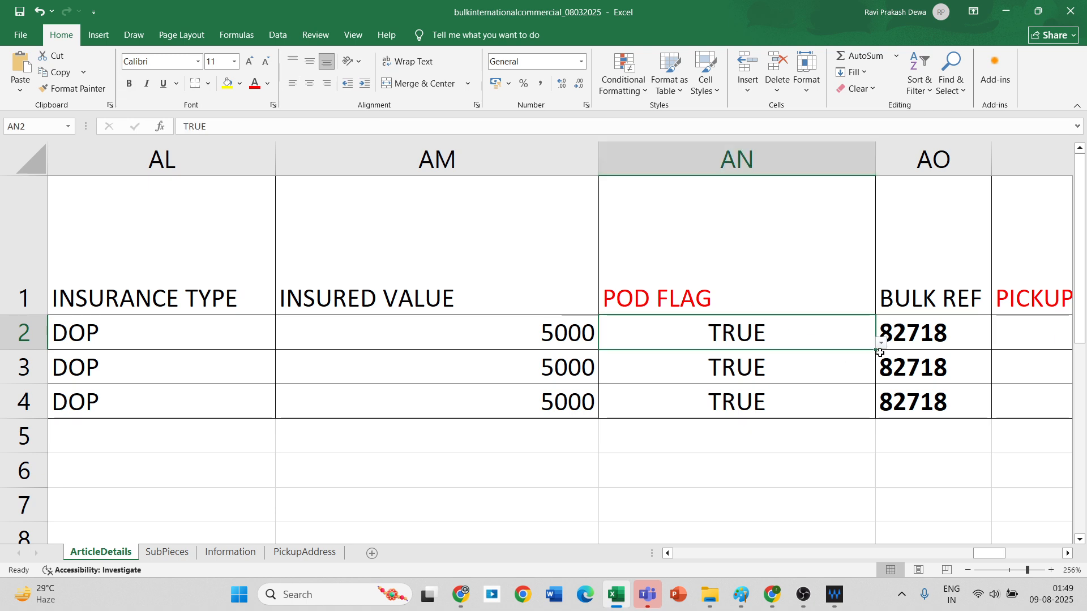
mouse_move(877, 348)
mouse_down()
mouse_move(834, 317)
mouse_move(871, 343)
mouse_up()
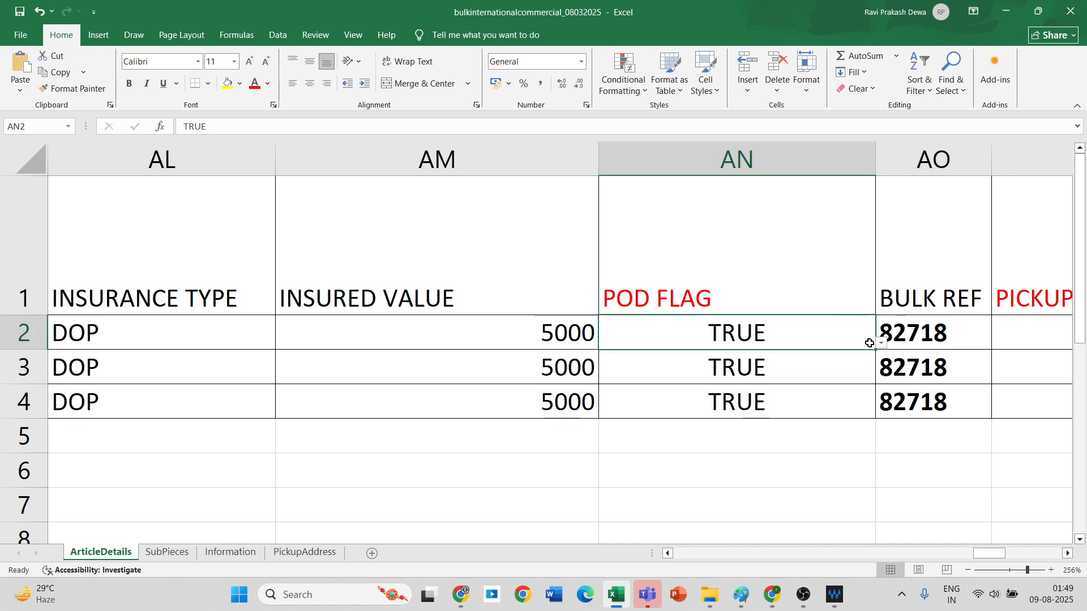
click(882, 343)
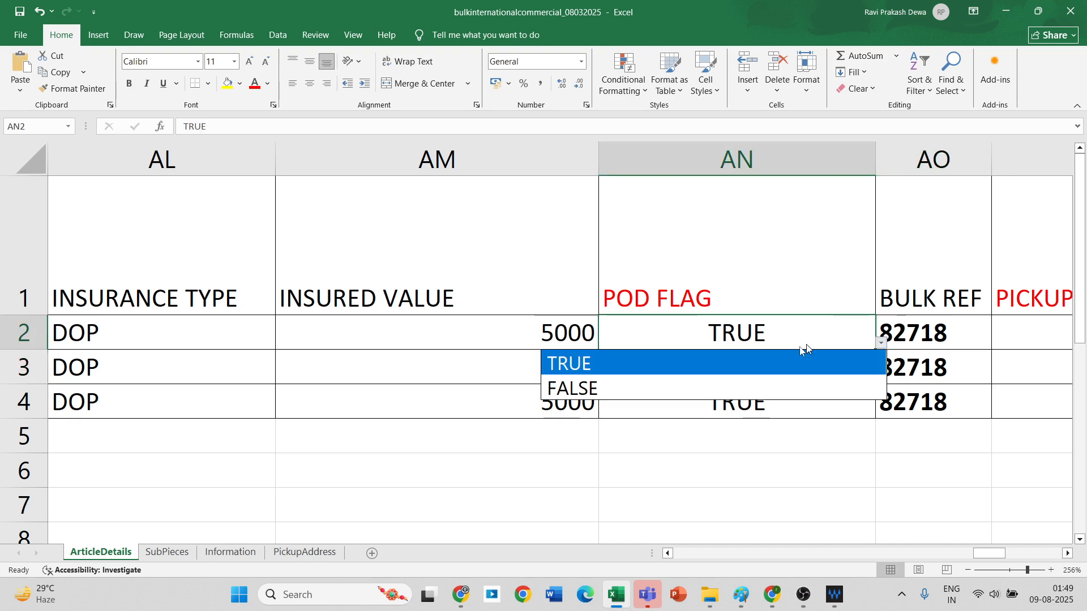
click(632, 391)
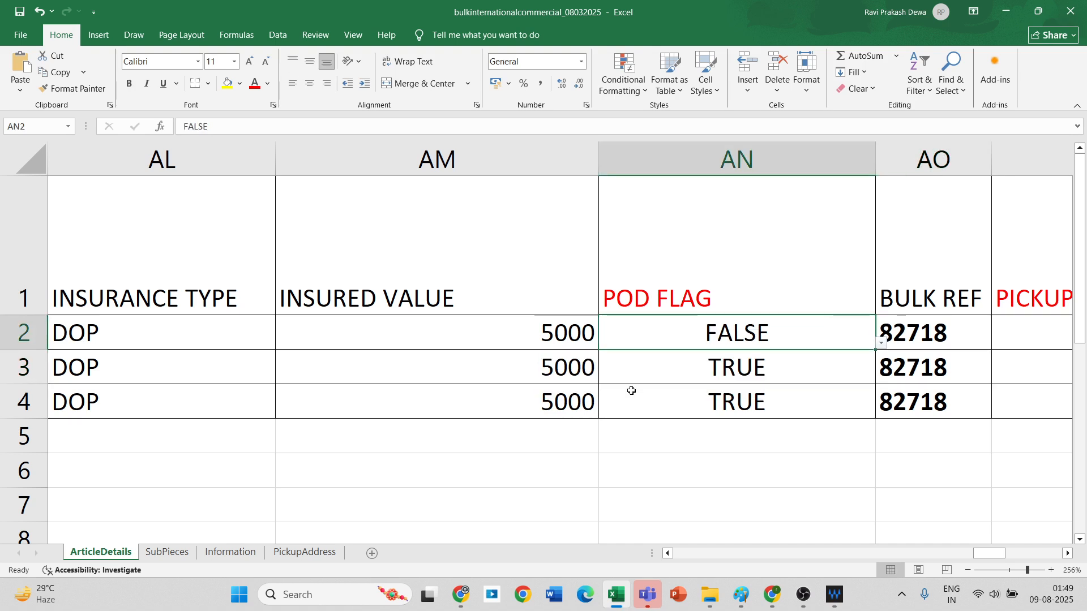
click(774, 358)
click(881, 378)
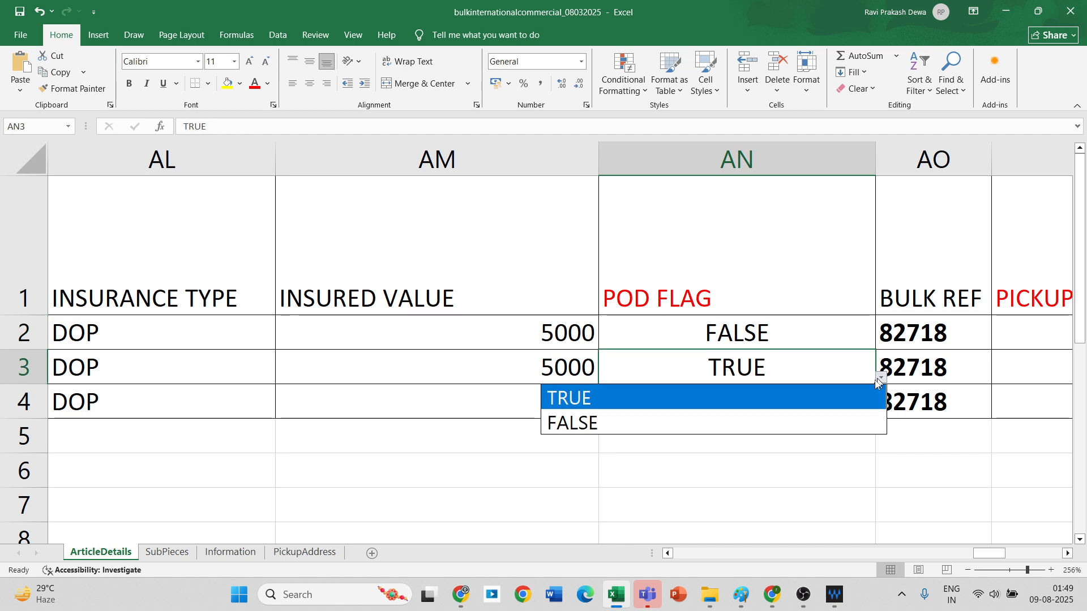
click(711, 423)
click(769, 394)
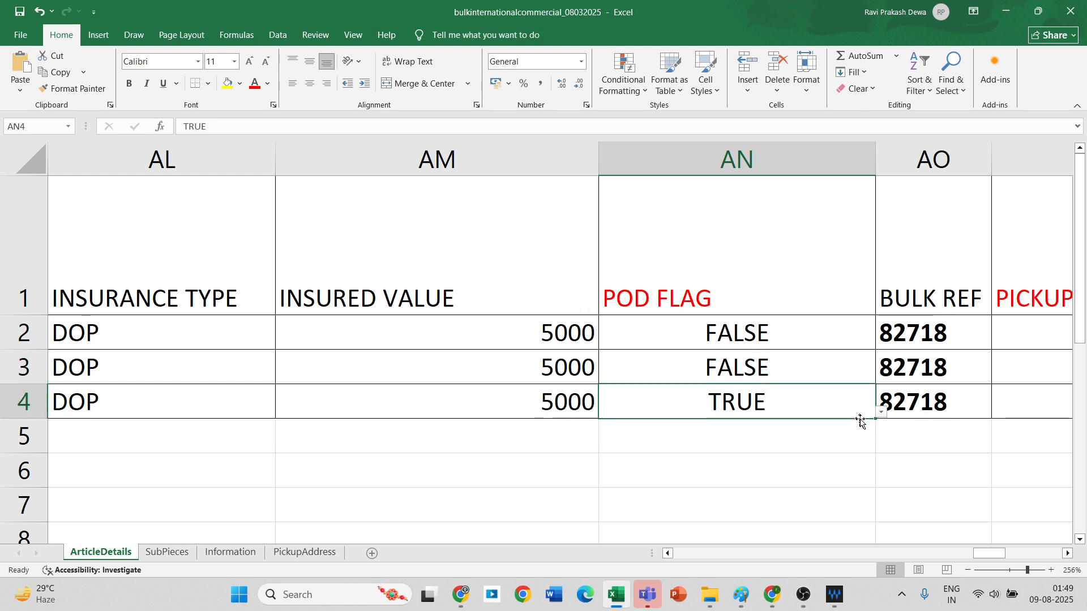
click(882, 412)
click(755, 453)
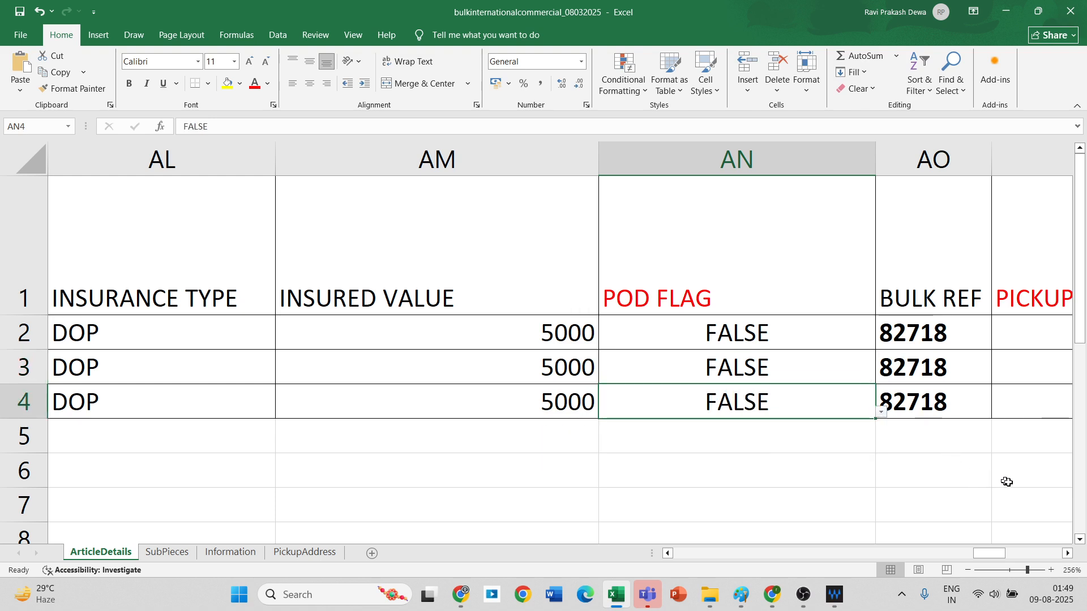
Step: Choose FALSE as the pickup address flag for the first article in cell AP2
click(1067, 553)
click(1067, 554)
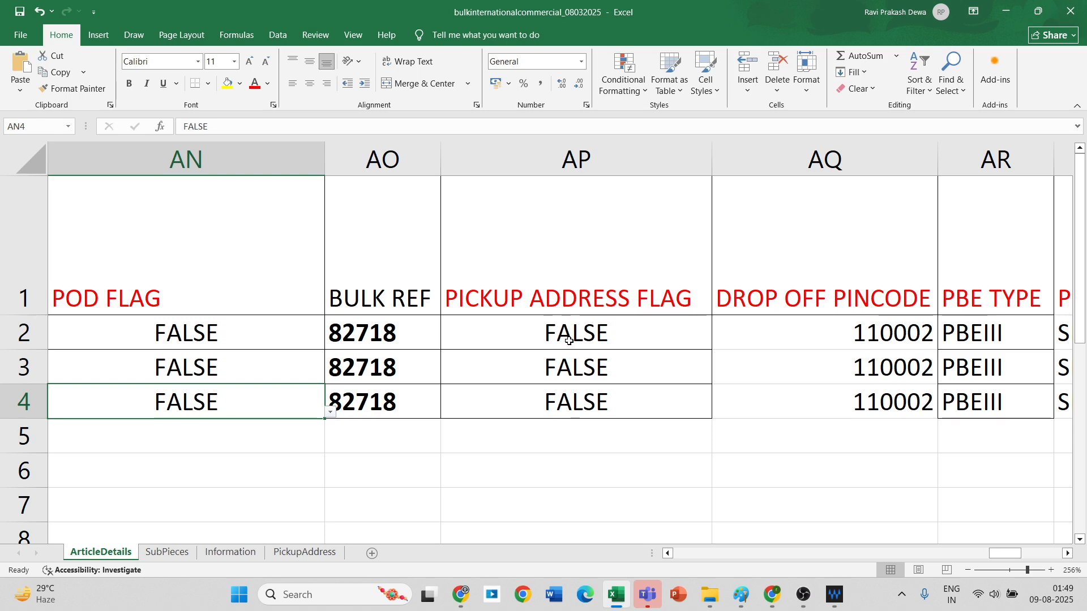
click(621, 343)
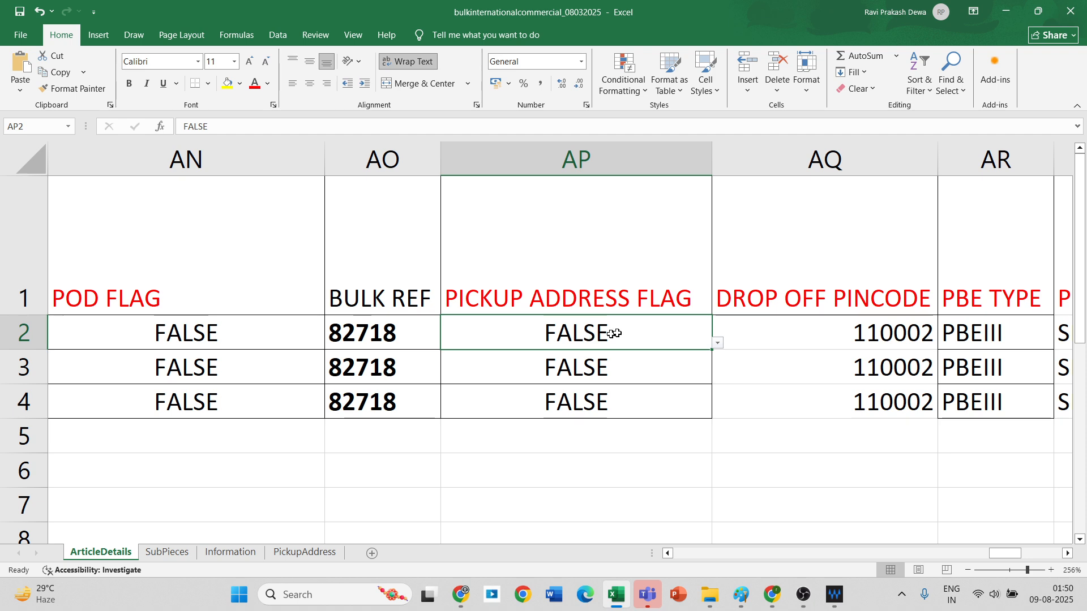
click(716, 344)
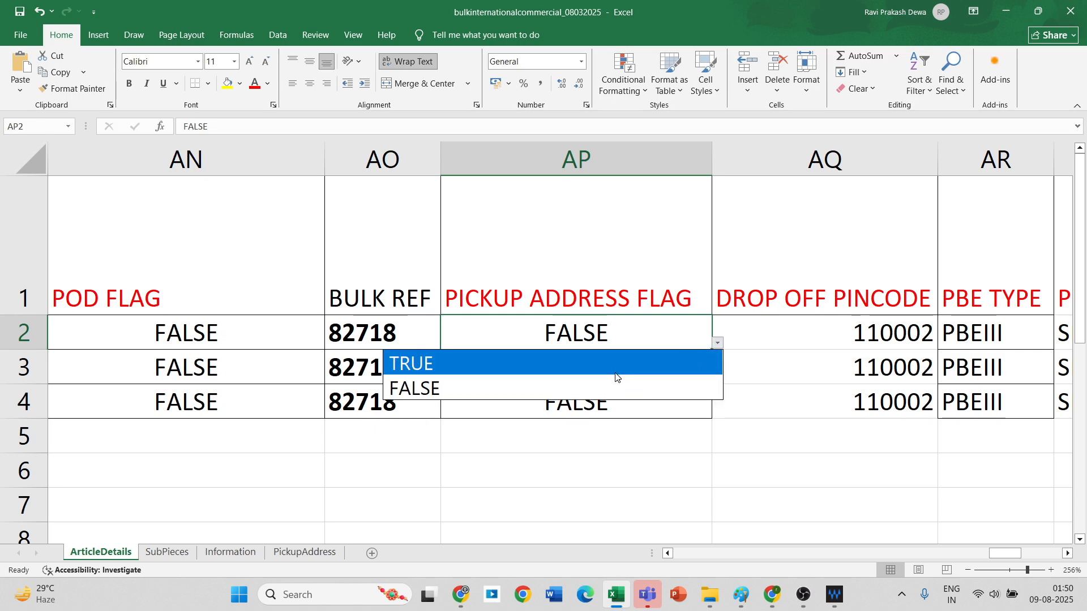
click(597, 383)
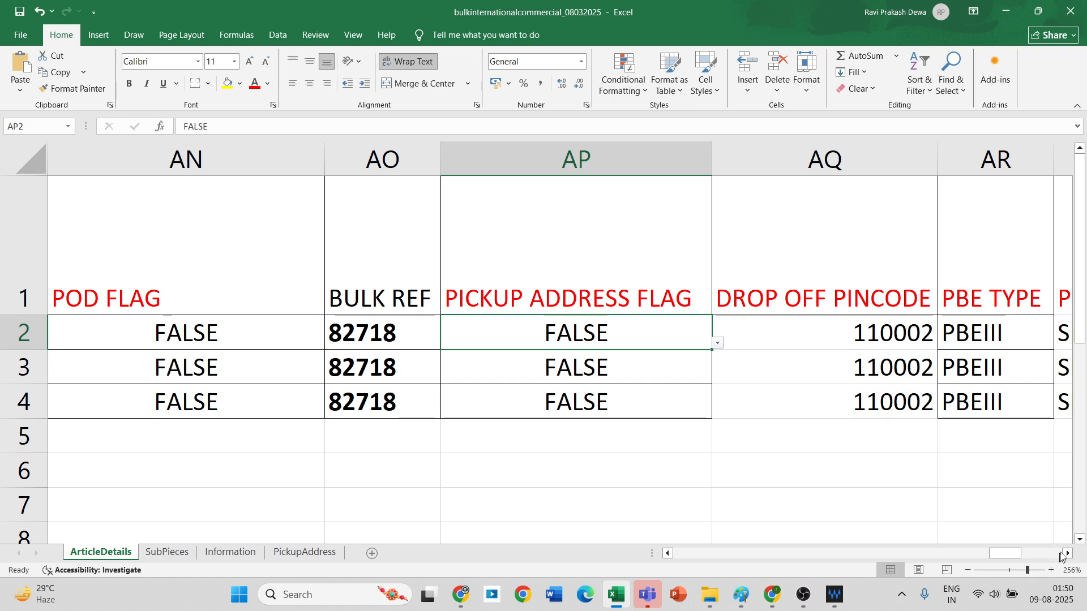
Step: Review the drop-off pincode, PBE type and PBE filing columns at the end of the ArticleDetails sheet
click(1067, 554)
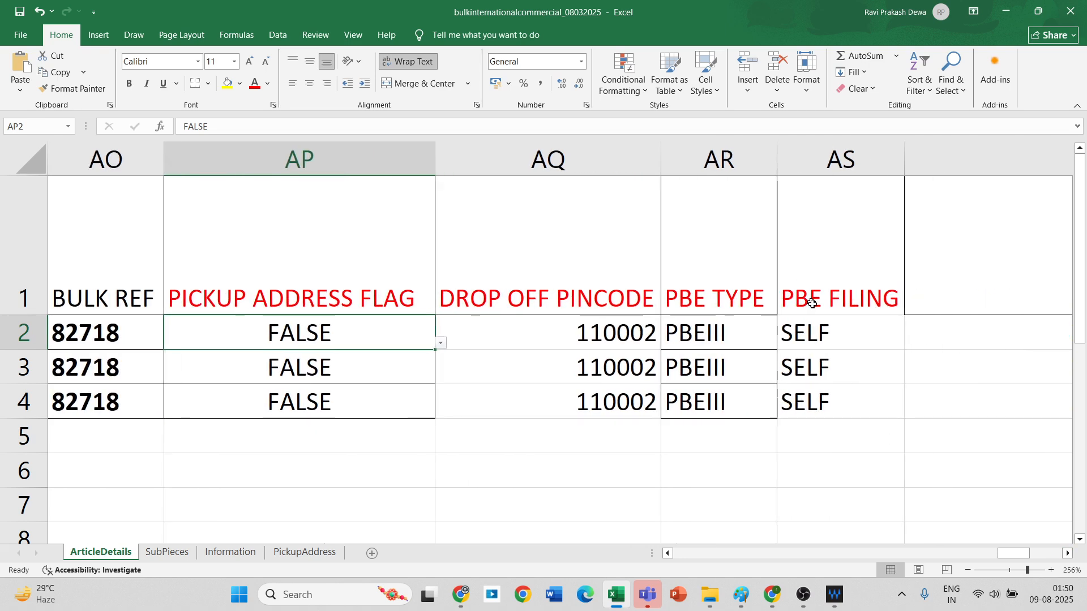
scroll(810, 558, left, 10)
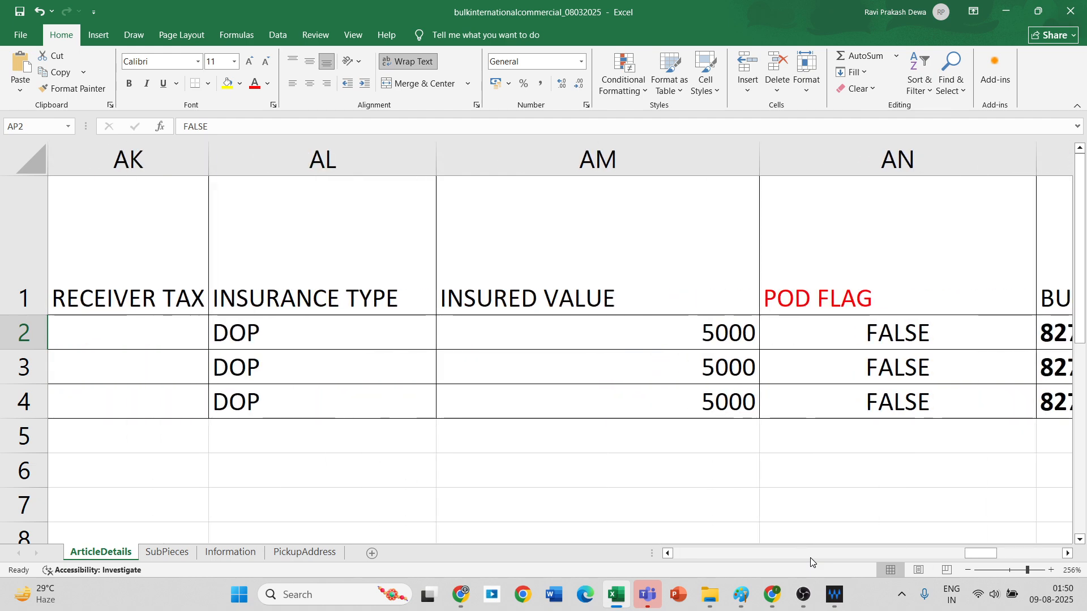
scroll(795, 558, left, 15)
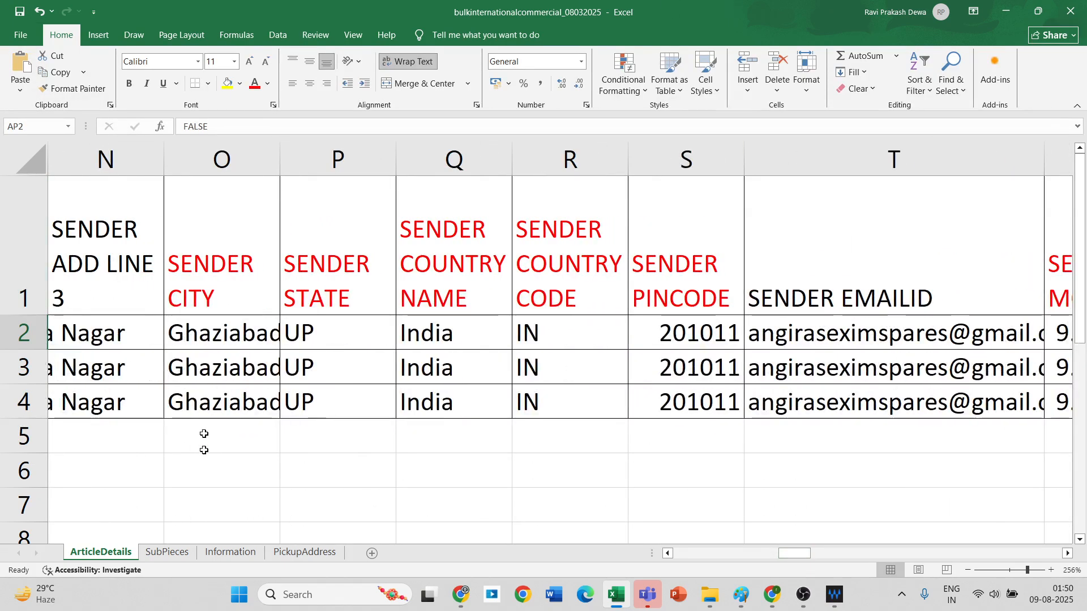
Step: Review the SubPieces sheet columns from serial number reference, HS code, CTH code and description through unit, count, total weight and net weight
click(158, 554)
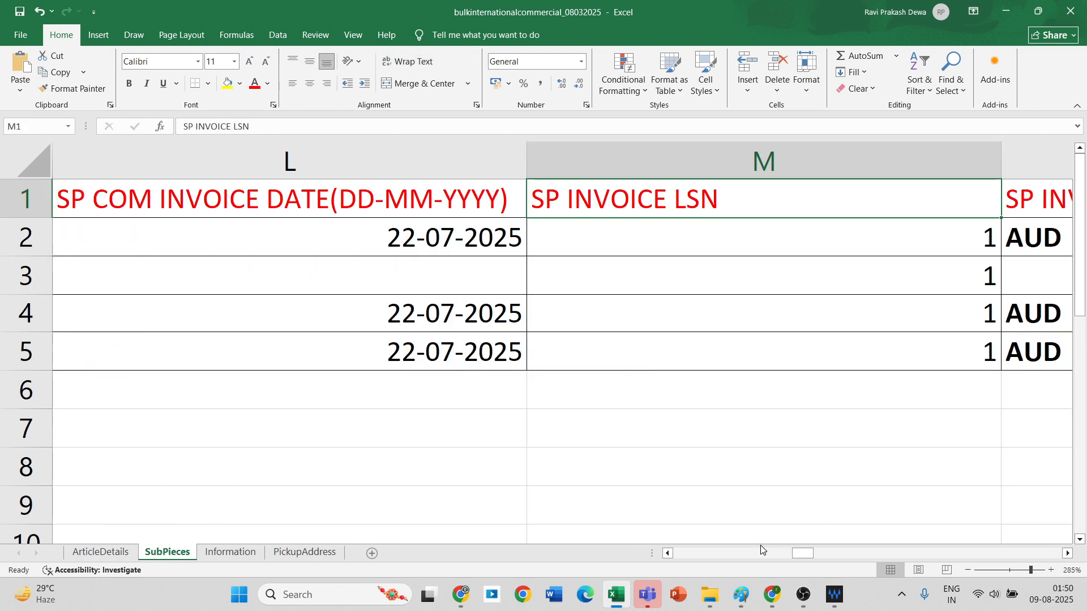
scroll(760, 545, left, 5)
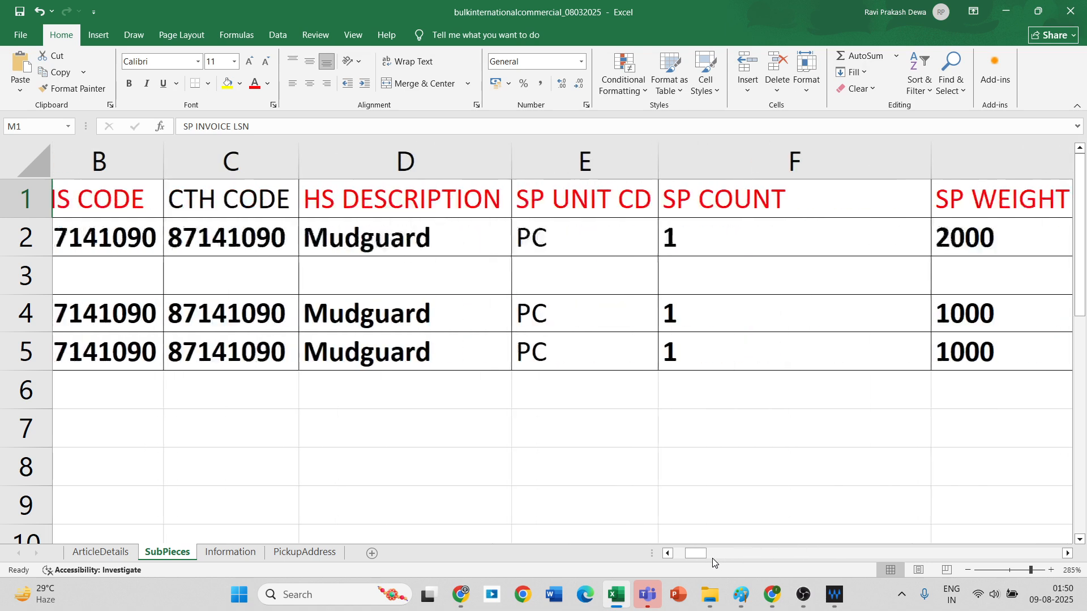
click(712, 558)
scroll(712, 558, left, 3)
click(667, 558)
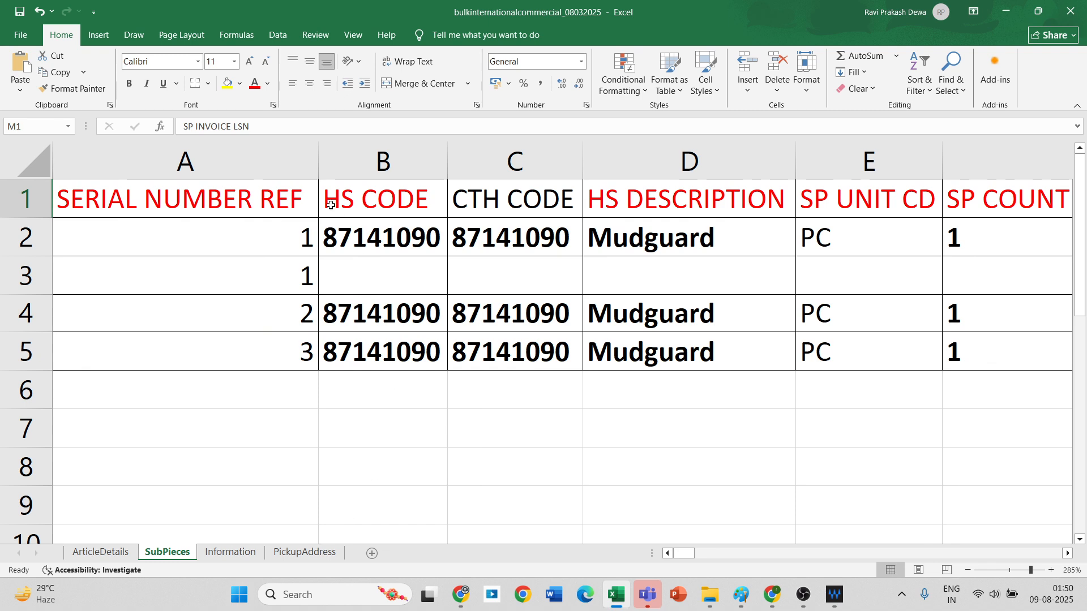
click(367, 247)
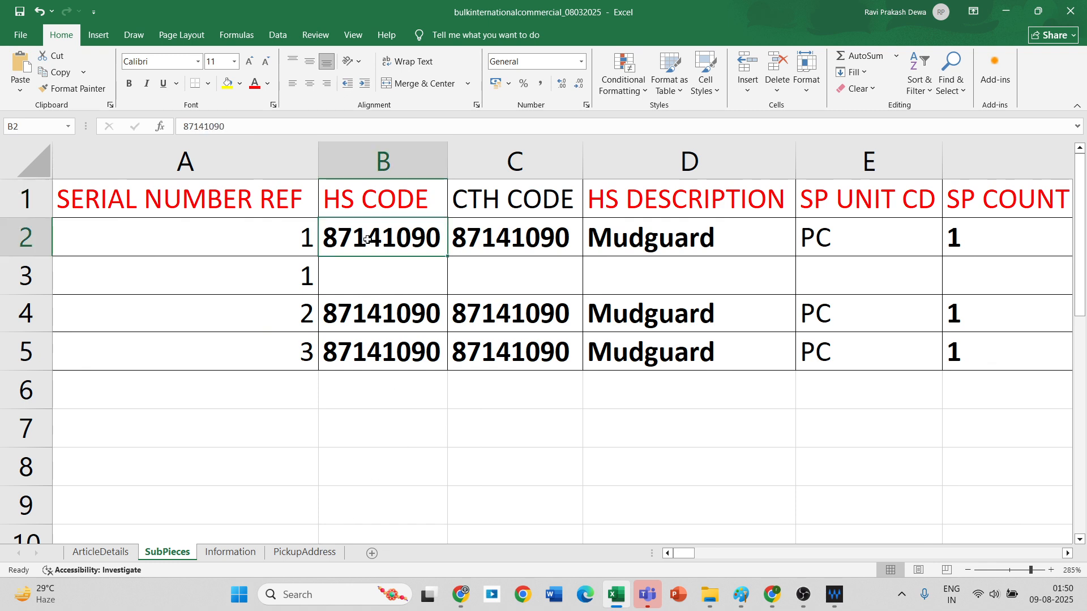
click(510, 240)
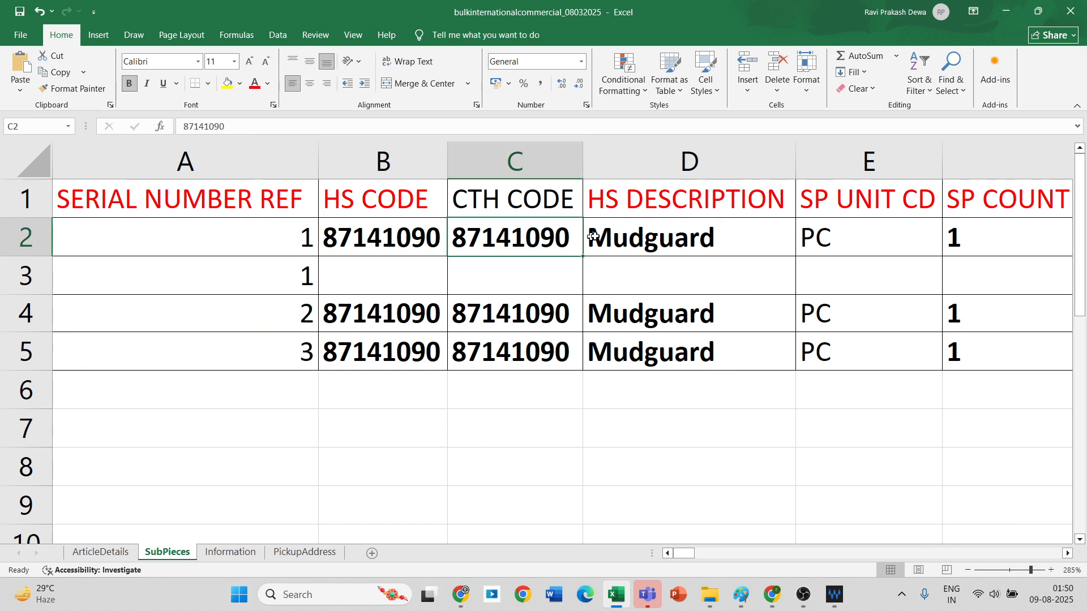
click(642, 238)
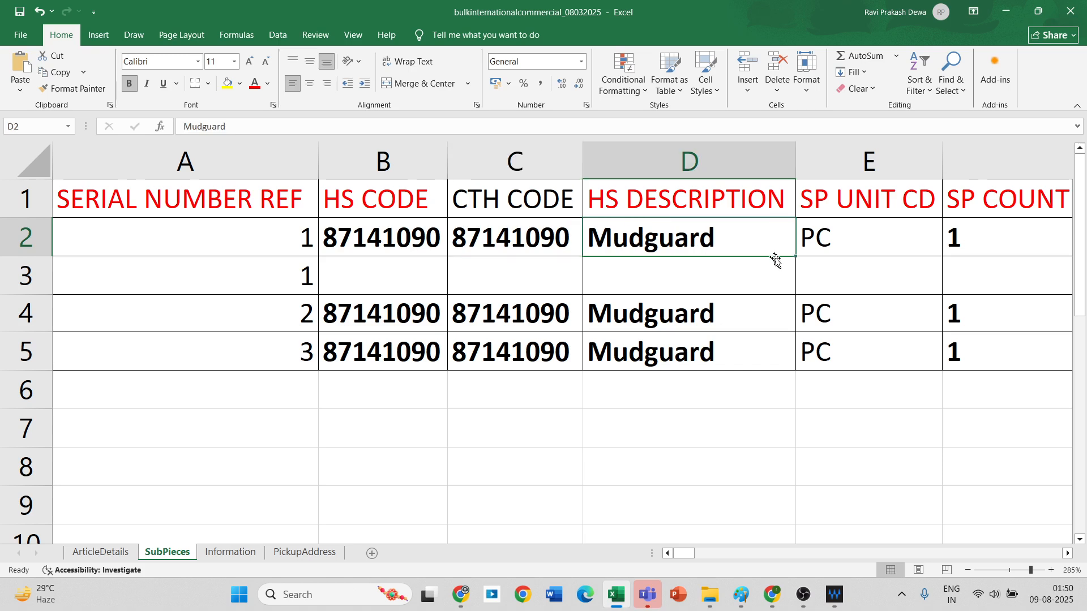
click(854, 246)
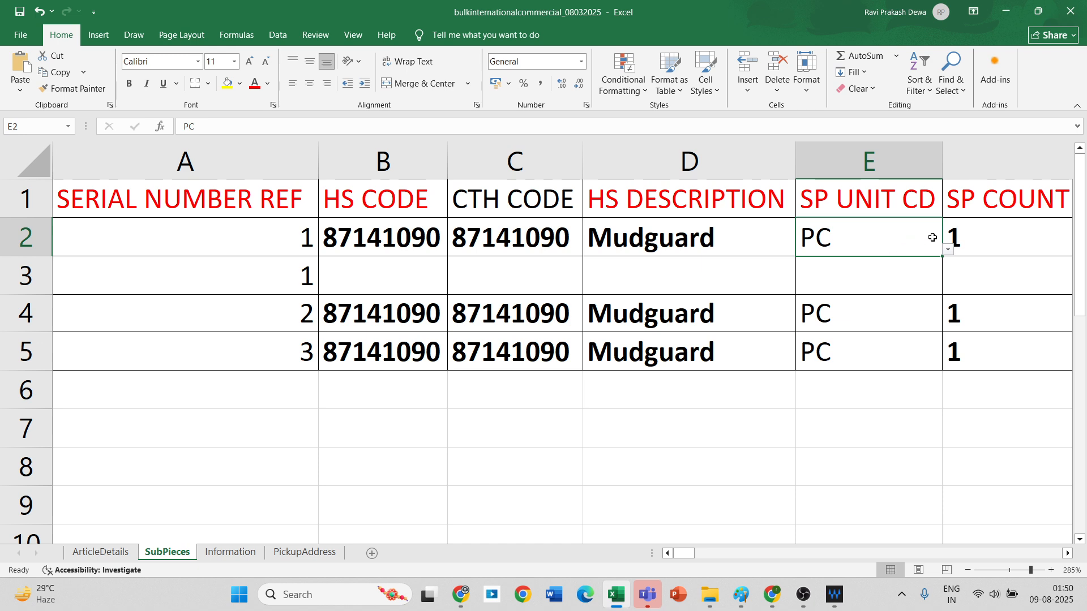
click(978, 245)
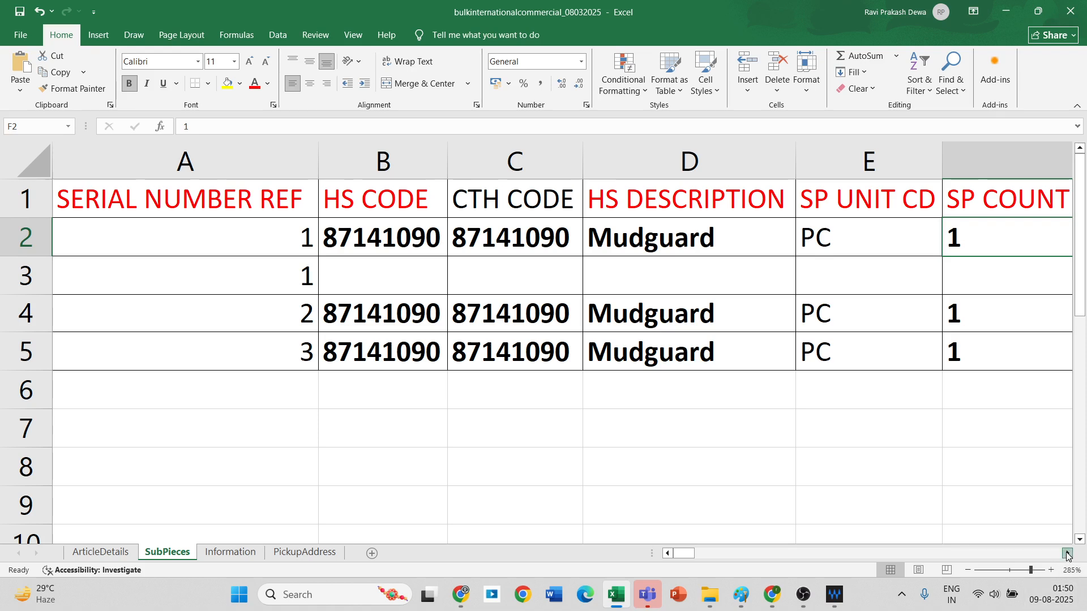
click(1068, 554)
click(1068, 553)
click(1068, 554)
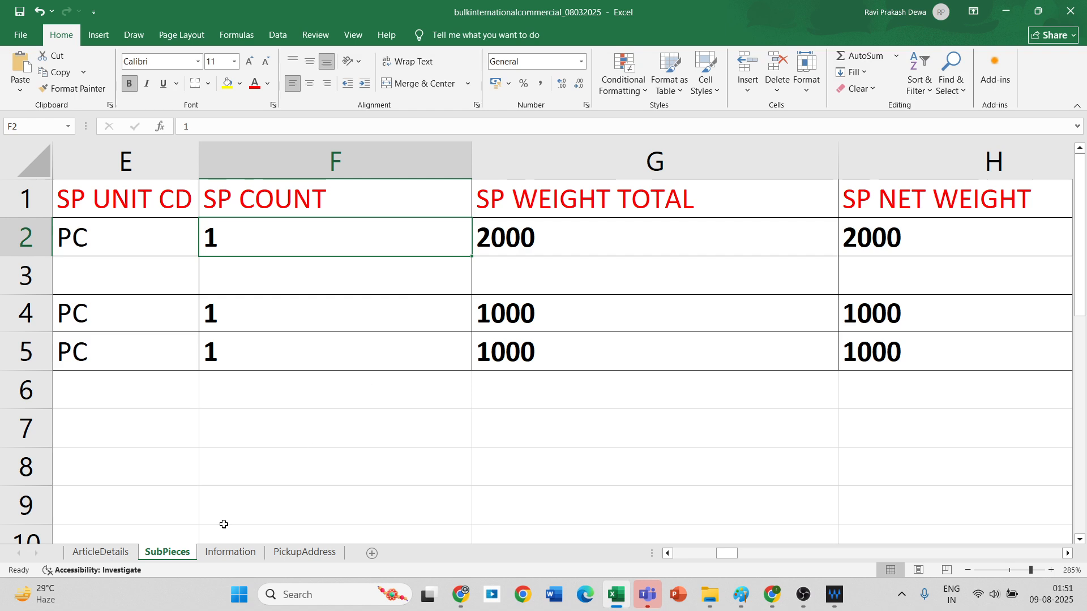
Step: Check the first article's physical weight in cell G2 of the ArticleDetails sheet
click(73, 555)
mouse_move(668, 575)
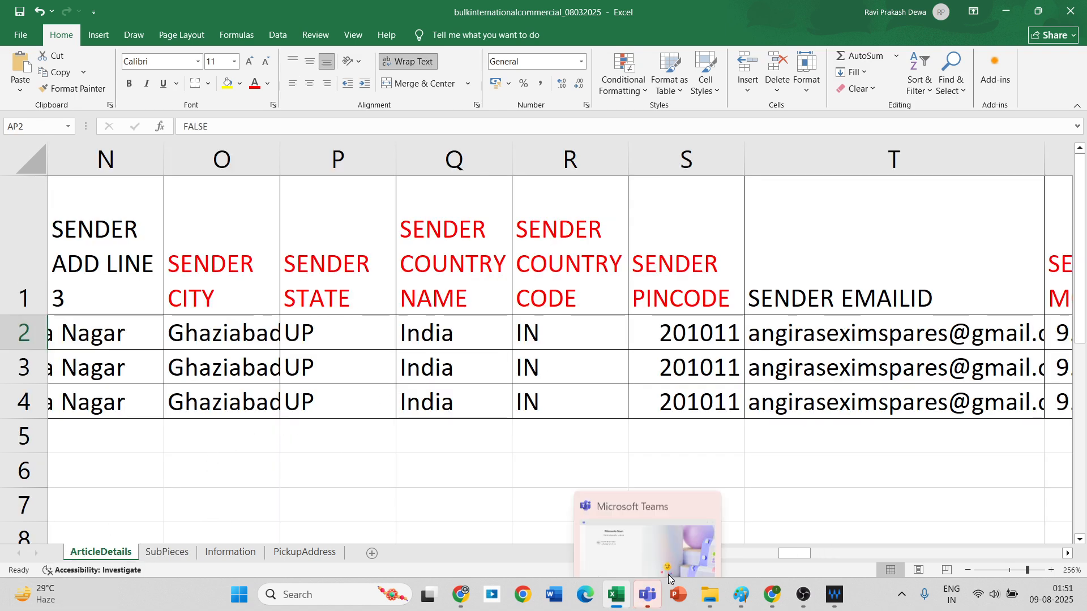
click(737, 556)
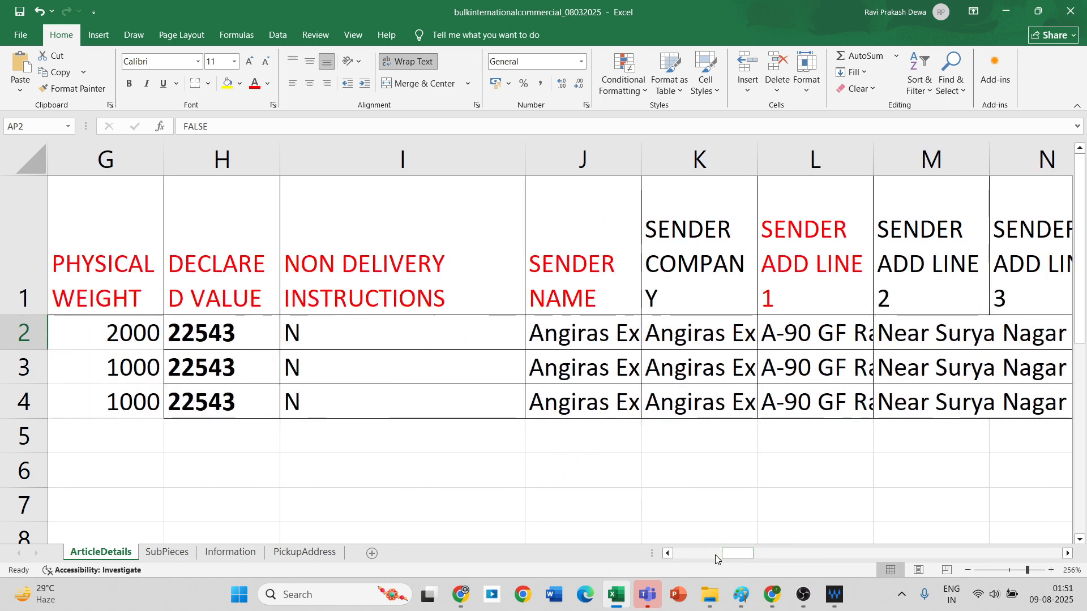
click(715, 554)
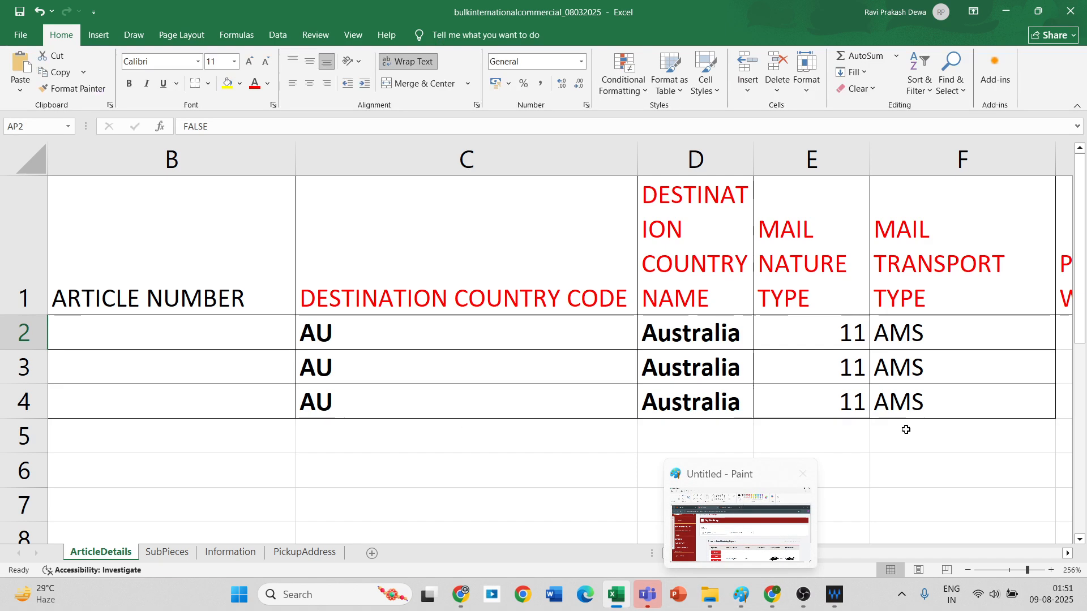
click(911, 470)
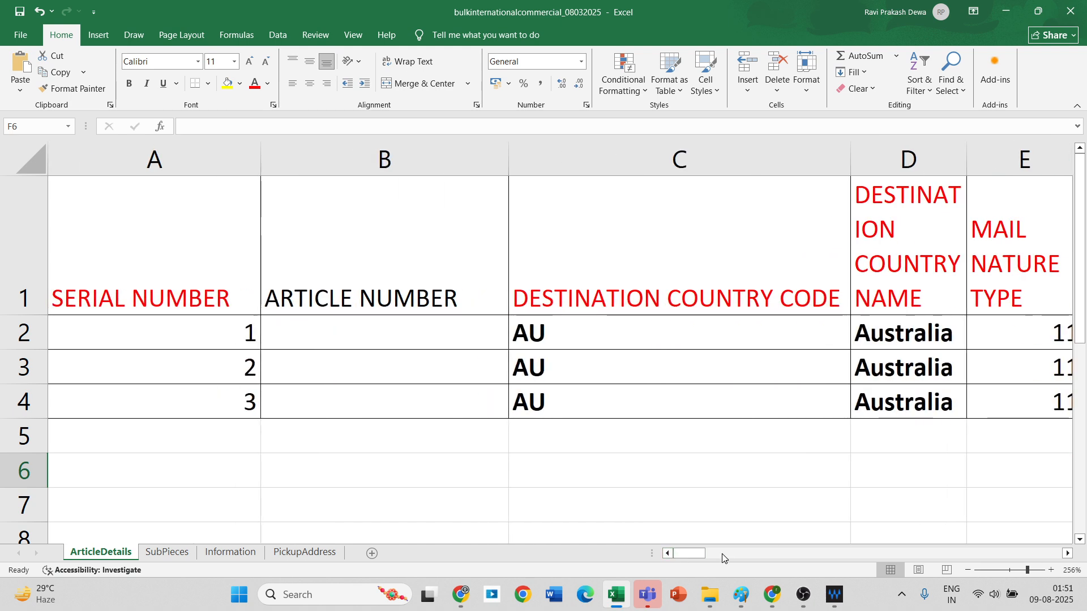
click(1067, 553)
click(1067, 553)
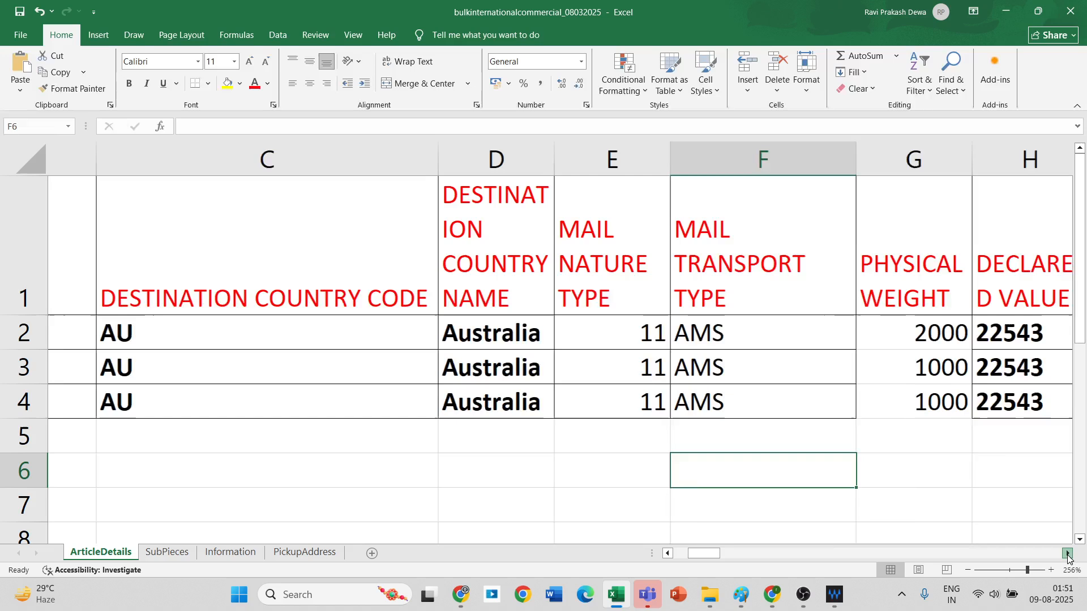
click(870, 332)
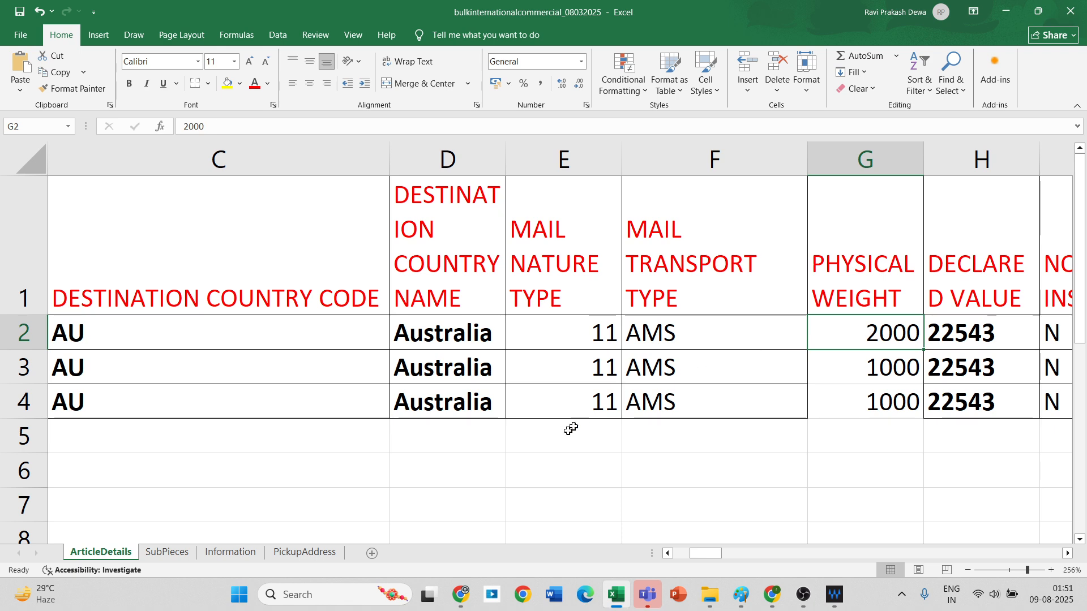
Step: Set SP WEIGHT TOTAL on the SubPieces sheet to 1000 in both G2 and G3 for the first article's two sub-pieces
click(171, 557)
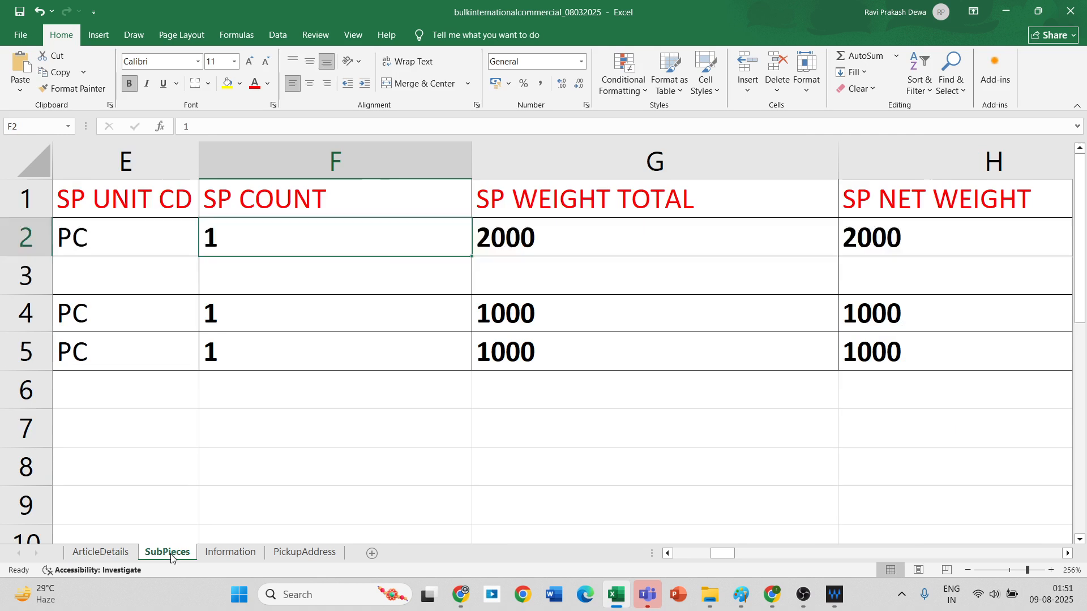
click(522, 242)
click(511, 264)
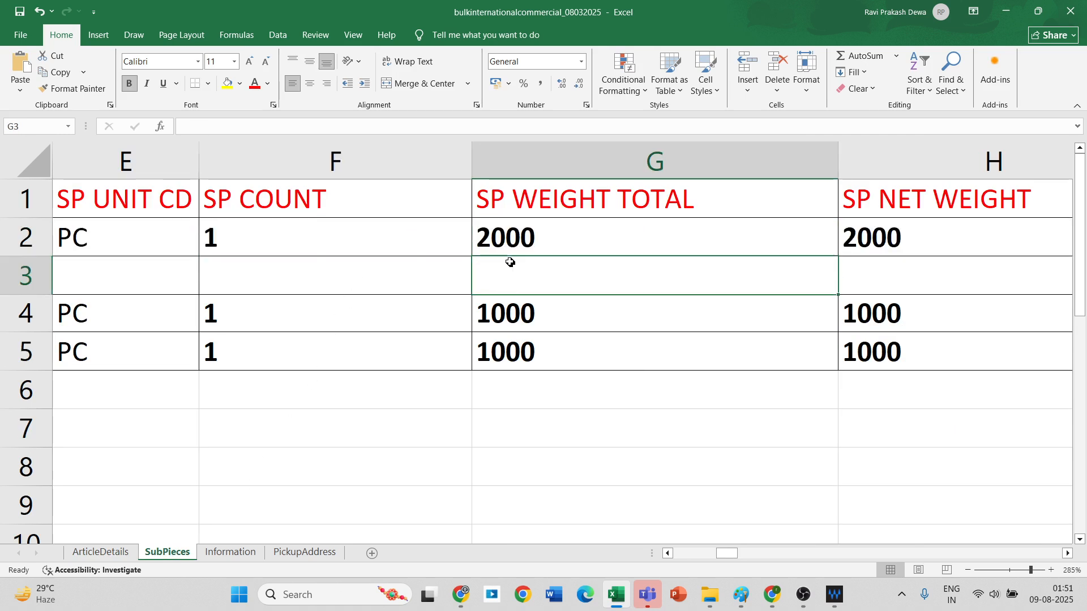
drag(506, 241, 510, 266)
double_click(490, 239)
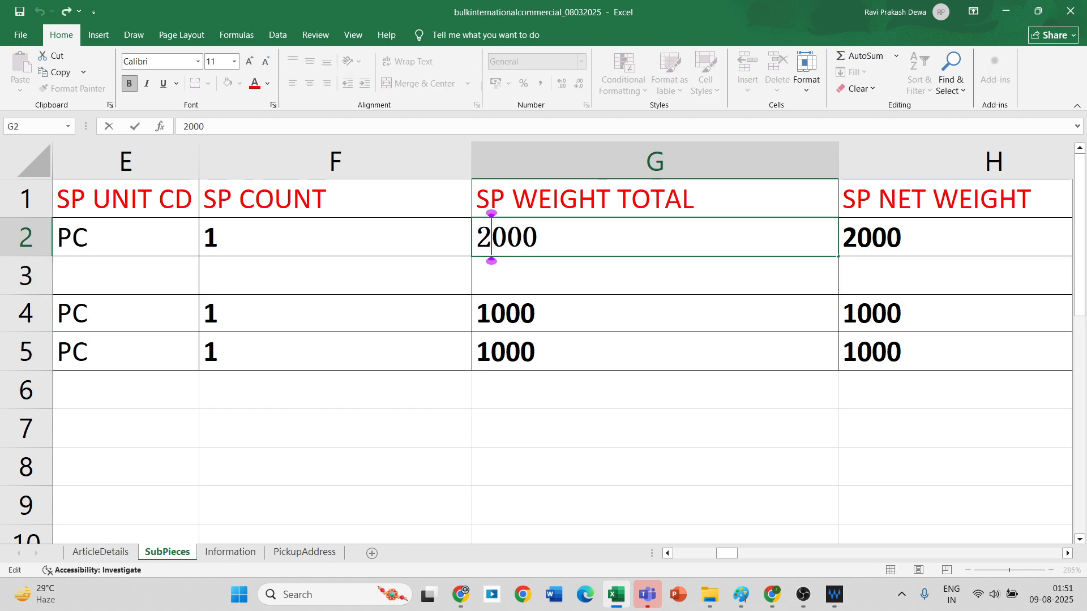
key(BackSpace)
text(1)
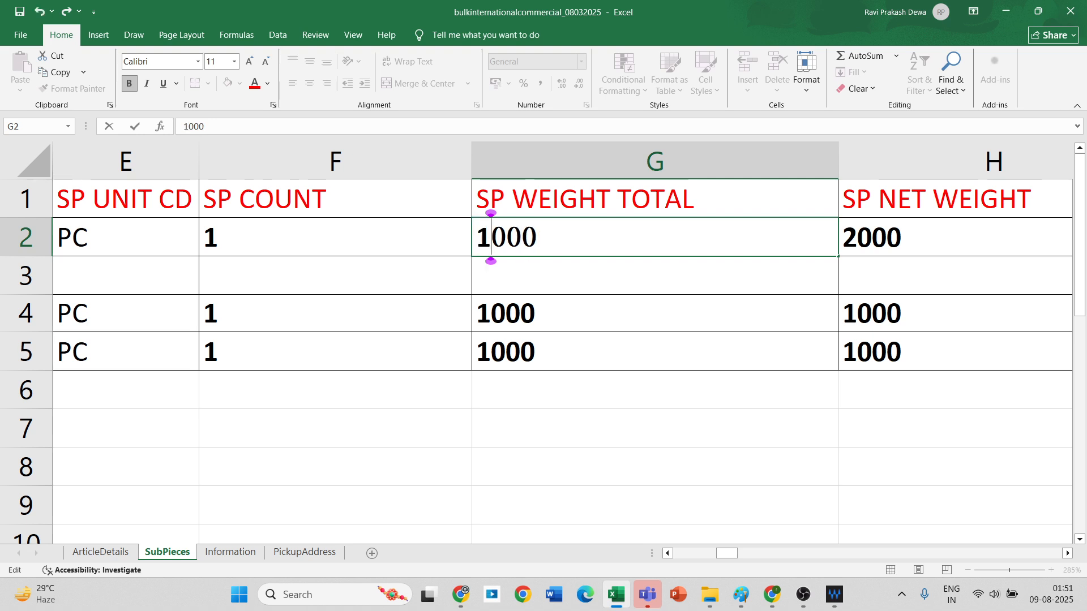
text(0)
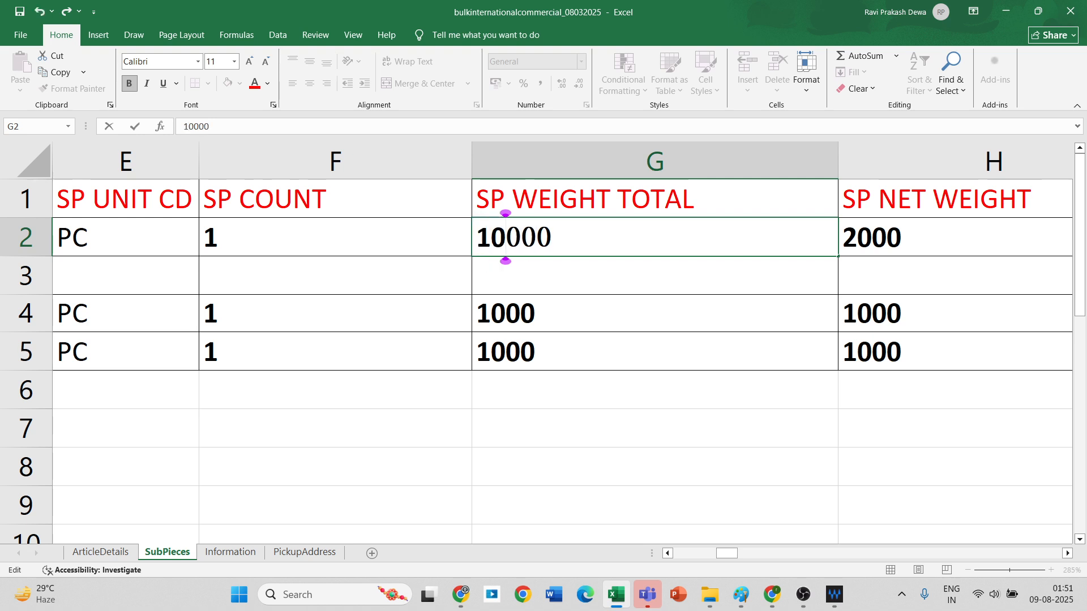
key(Delete)
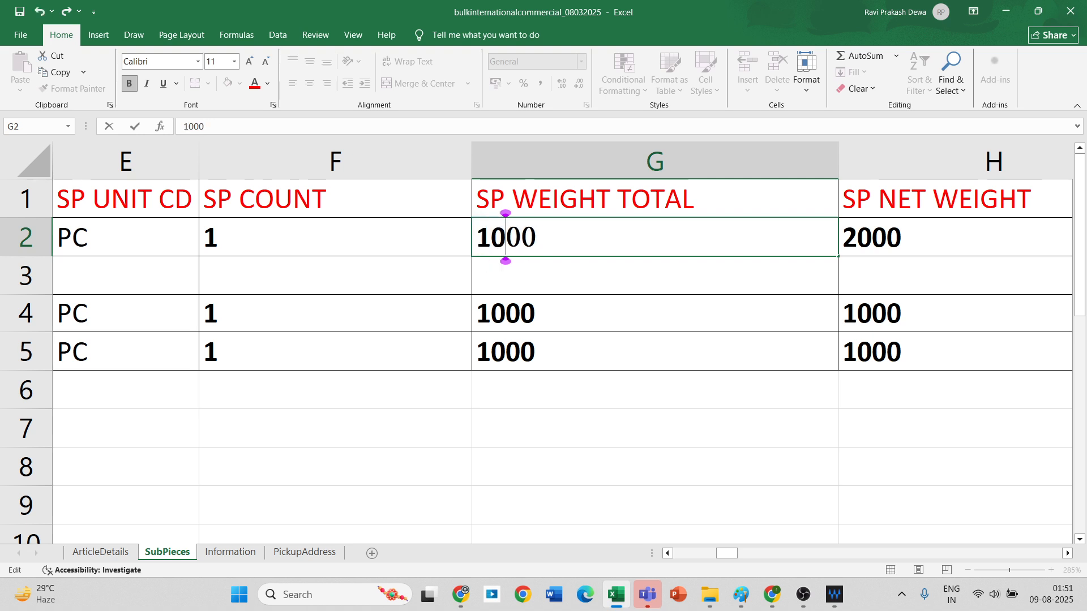
click(488, 267)
text(1000)
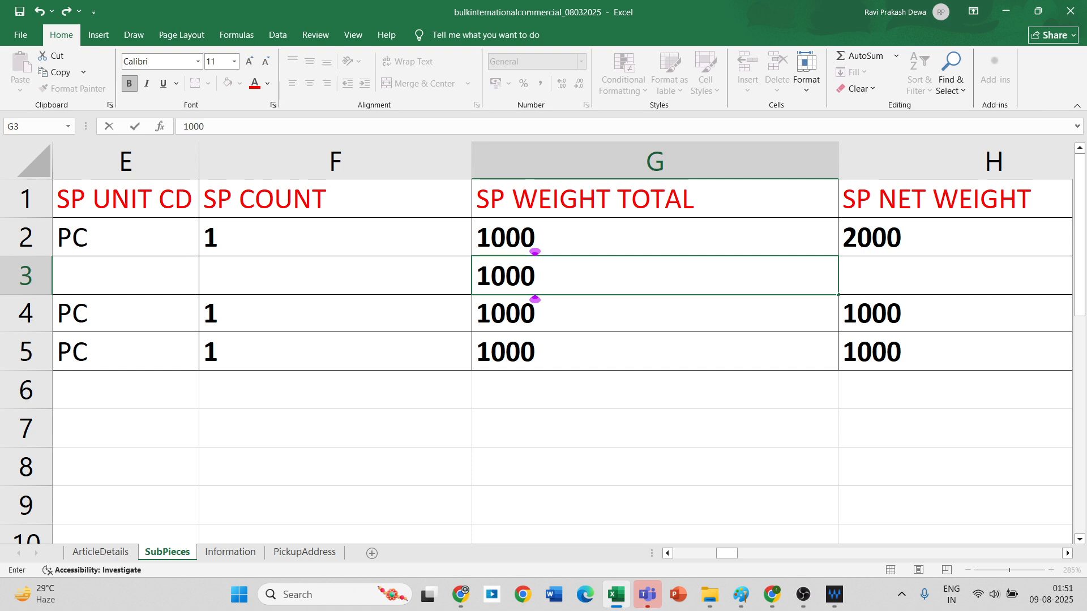
Step: Enter an SP COUNT of 1 for the first article's second sub-piece in cell F3
click(222, 267)
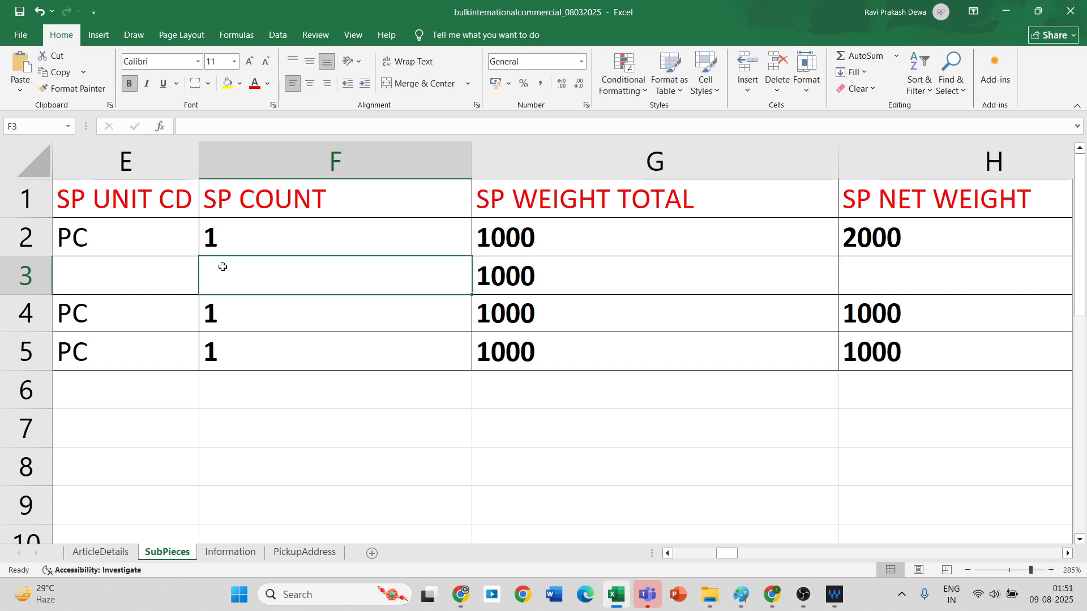
text(1)
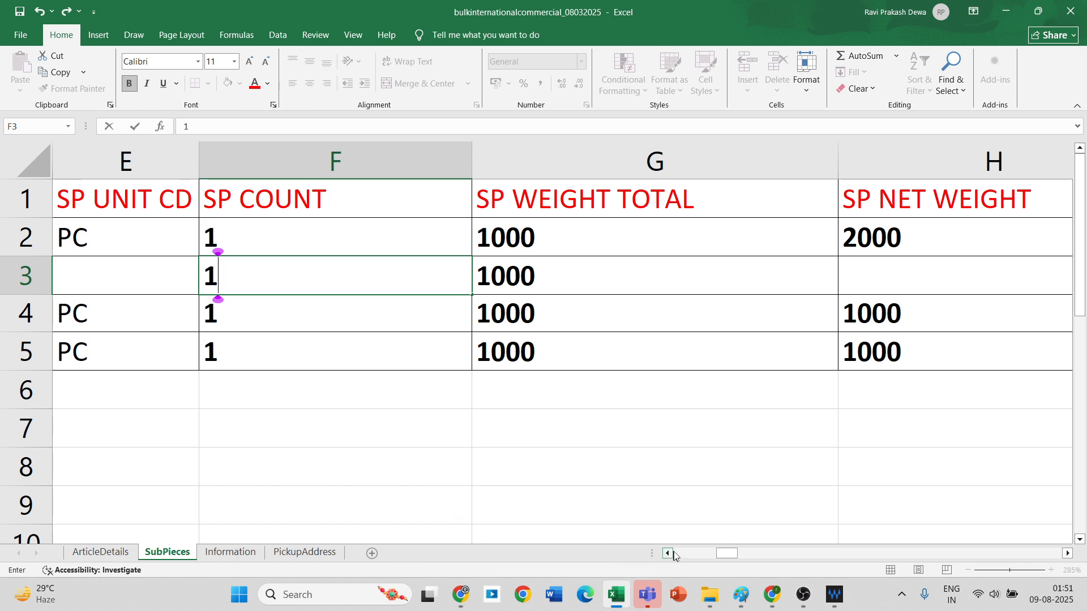
scroll(673, 556, left, 5)
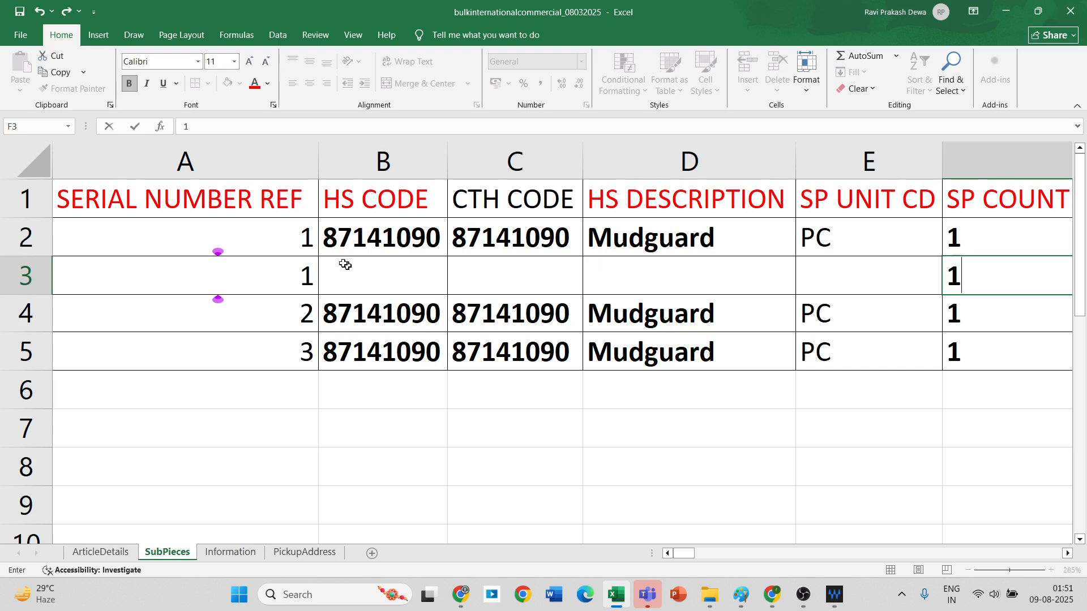
click(300, 244)
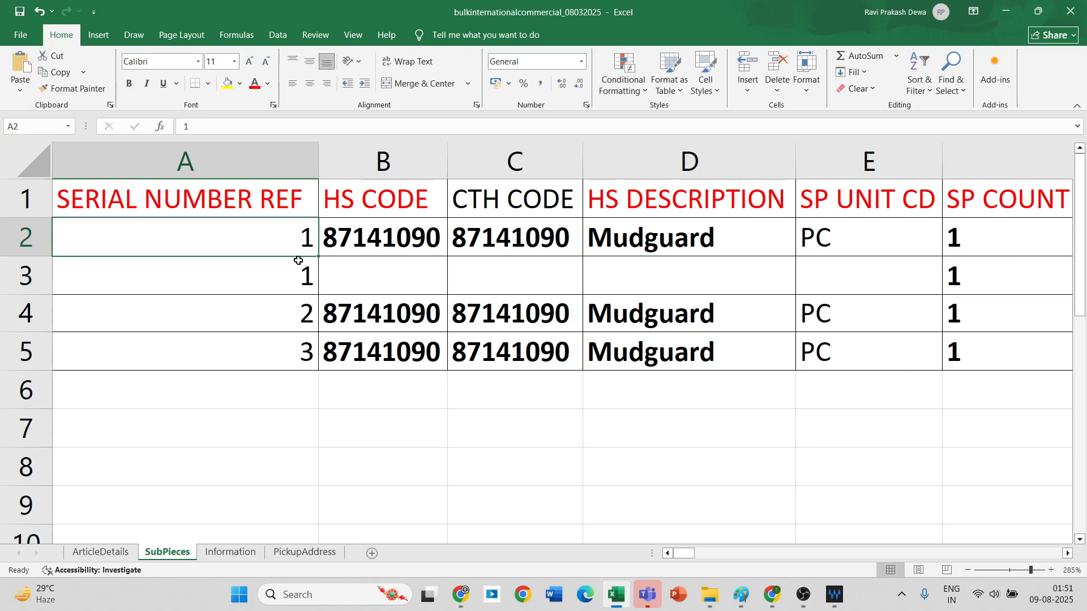
Step: Compare the serial number references in cells A2 to A4 to see which sub-pieces belong to the same article
click(303, 272)
click(294, 232)
click(300, 276)
click(287, 238)
click(303, 274)
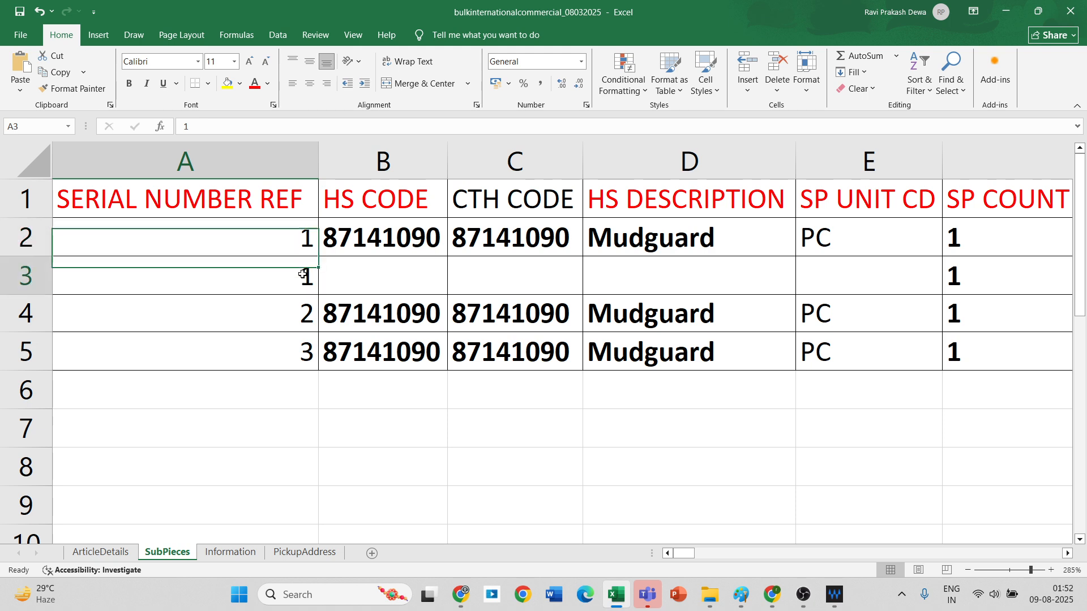
click(304, 314)
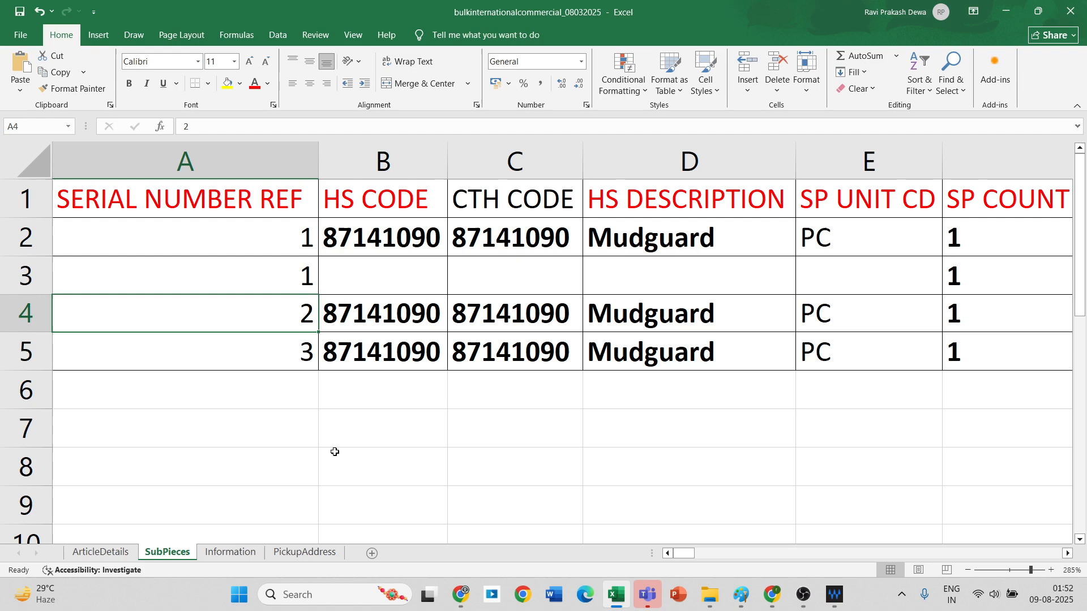
Step: Examine the row 3 cells for HS code, CTH code, description and unit, plus the origin country, currency and commercial invoice number columns
click(363, 268)
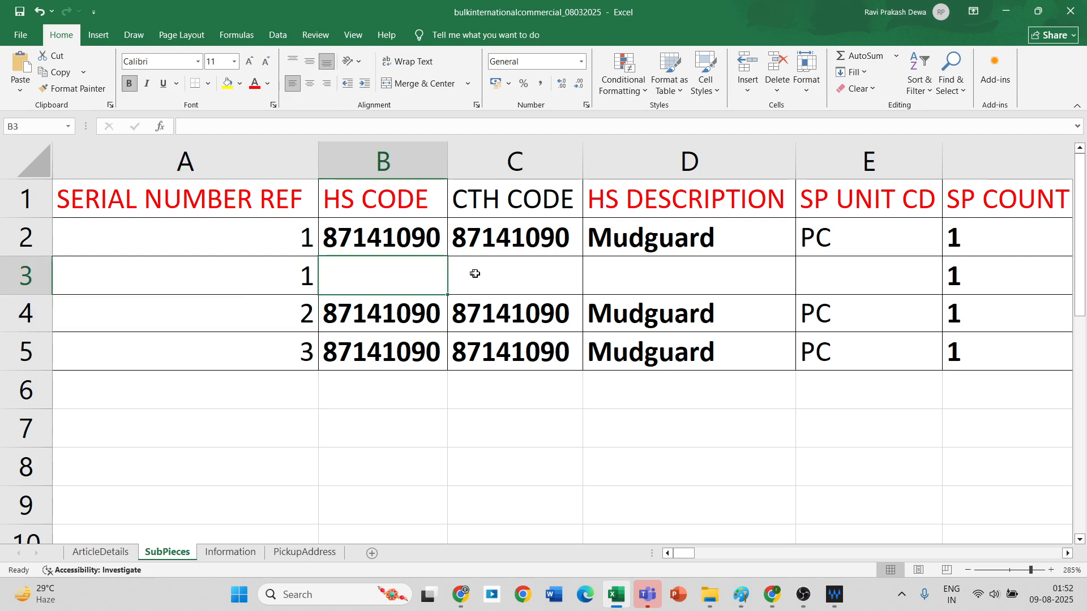
click(507, 274)
click(652, 269)
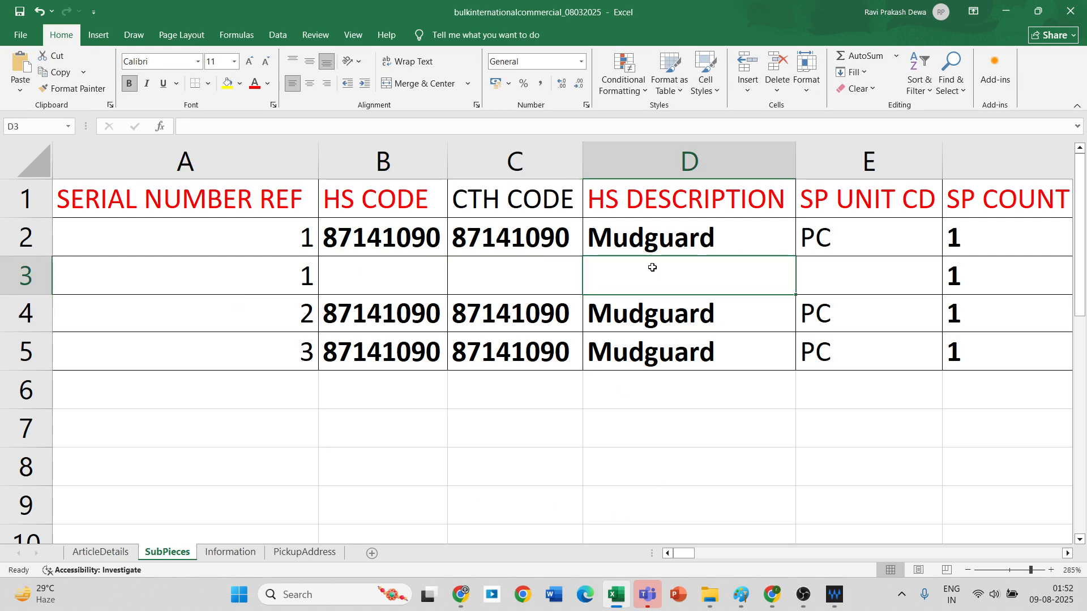
click(827, 280)
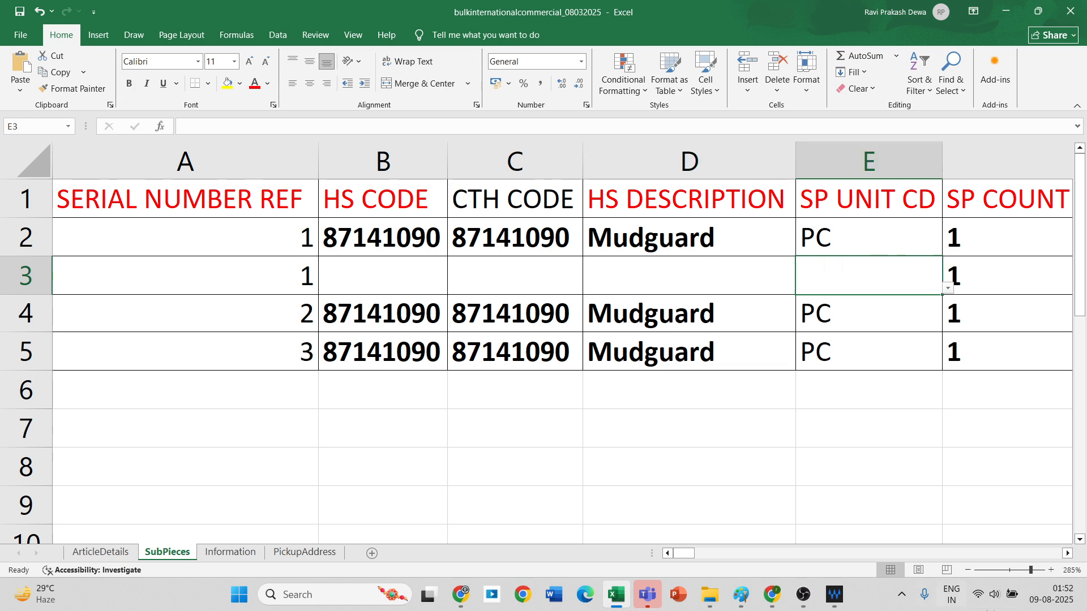
scroll(1060, 558, right, 8)
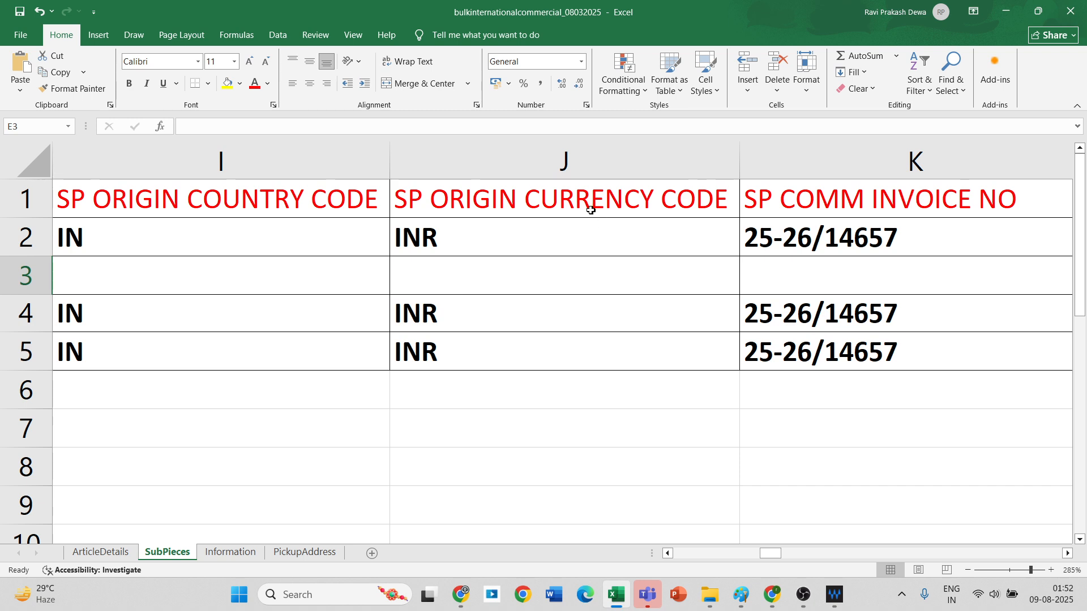
Step: Set SP INVOICE LSN to 2 in cell M3 for the first article's second sub-piece
click(829, 266)
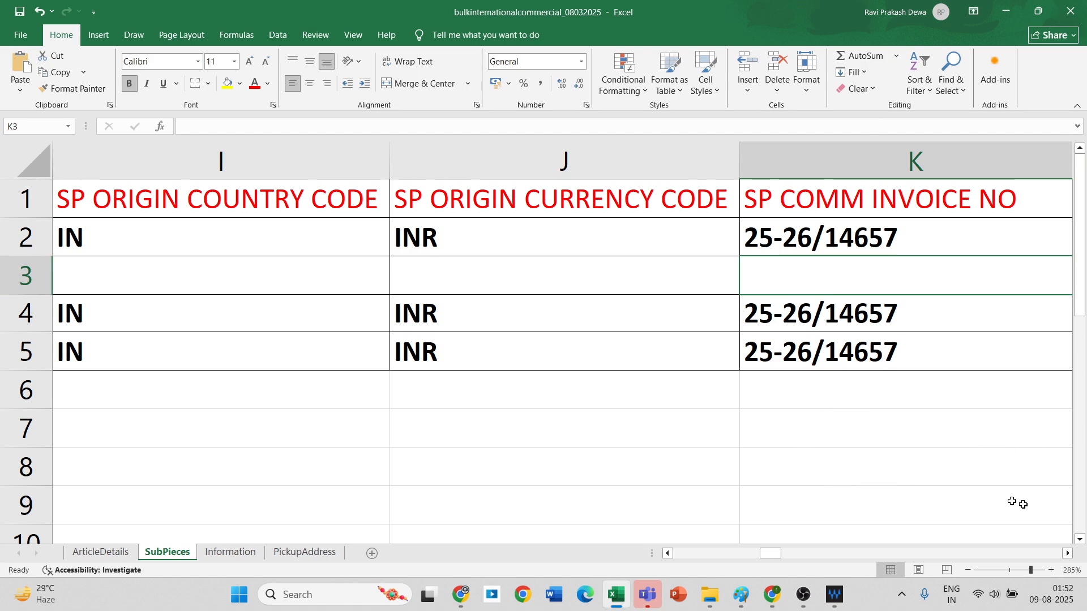
click(1068, 553)
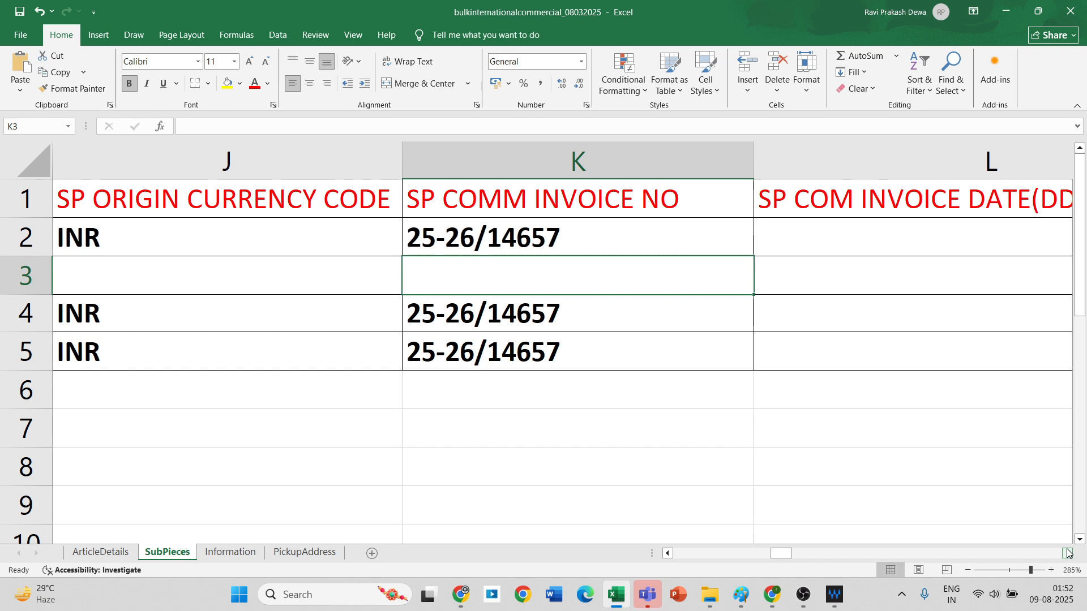
click(1067, 554)
click(1068, 553)
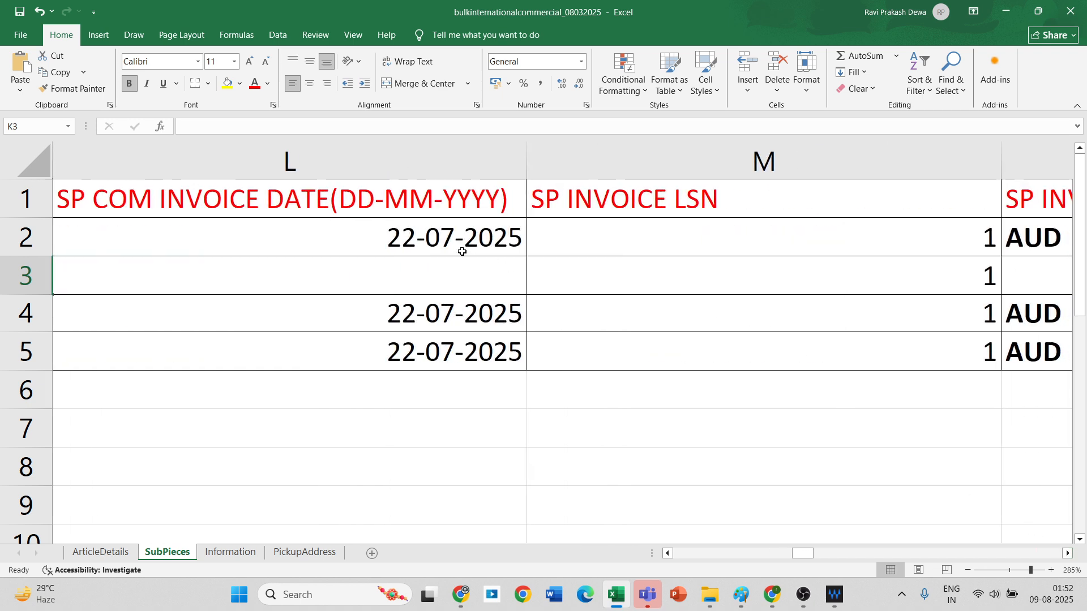
click(601, 236)
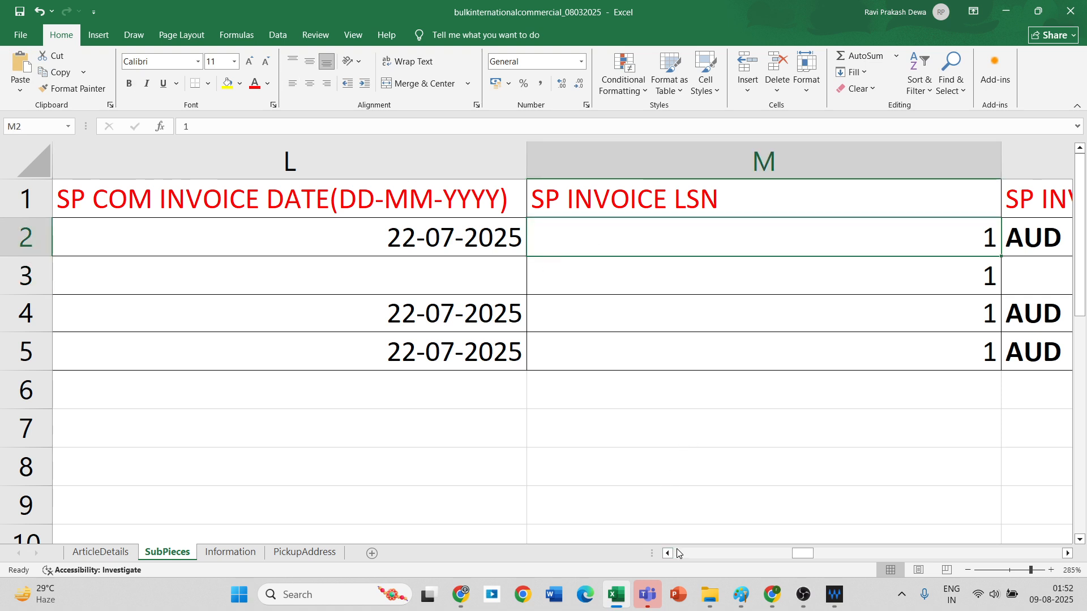
click(968, 265)
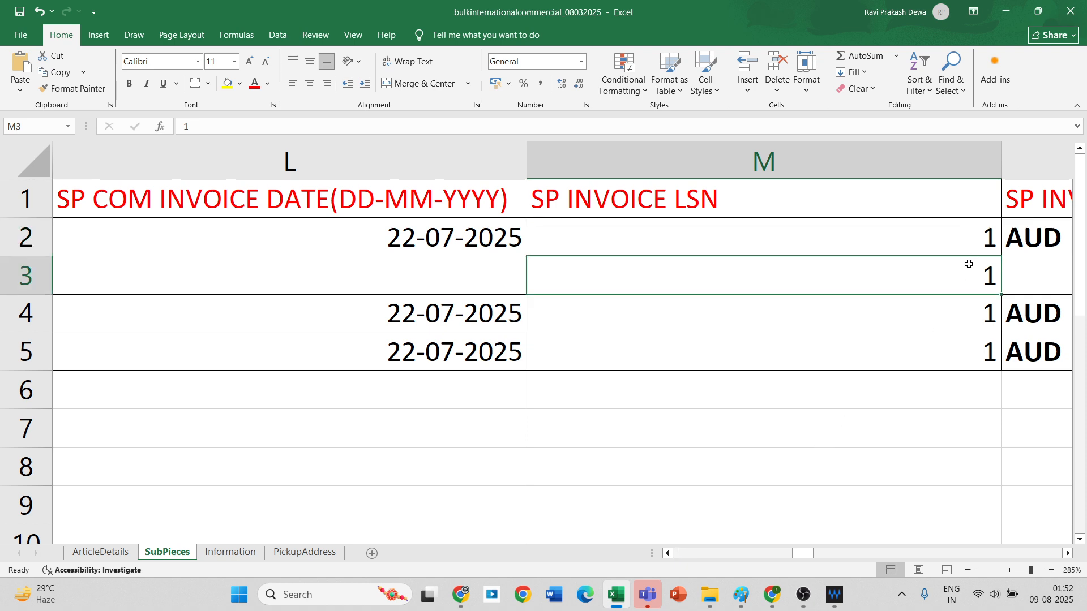
click(962, 226)
click(988, 267)
text(2)
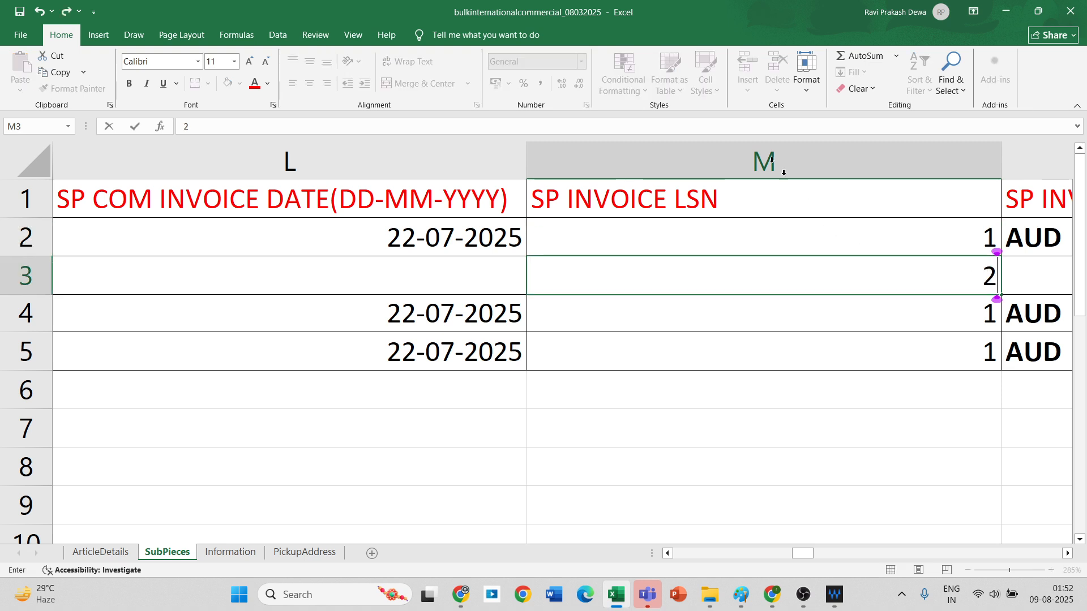
click(976, 320)
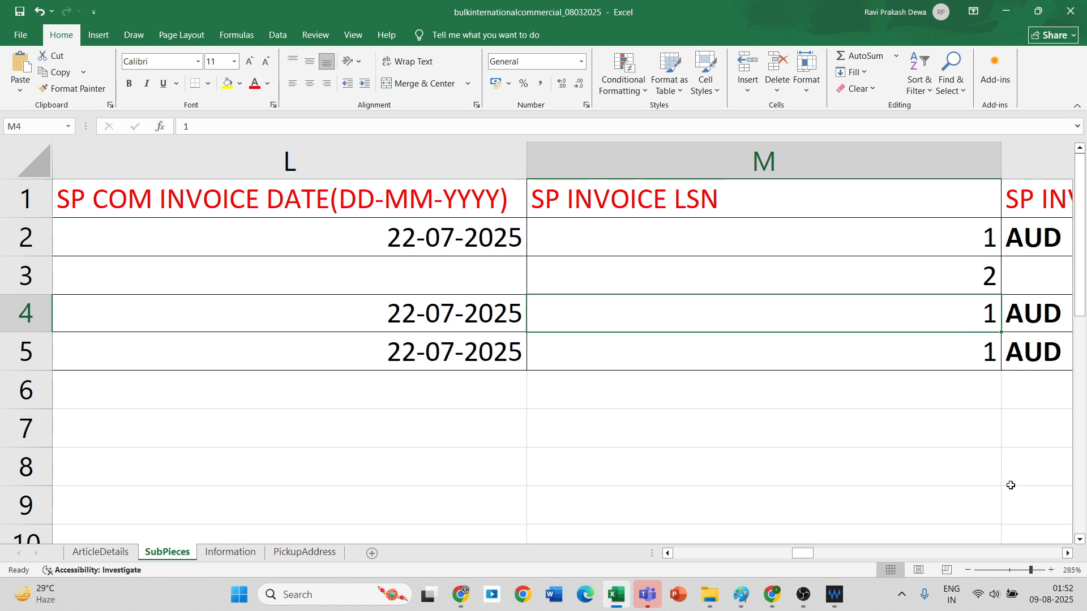
Step: Examine the row 2 entries for invoice currency code, exchange rate, assessable FOB value and assessable INR value
click(1033, 558)
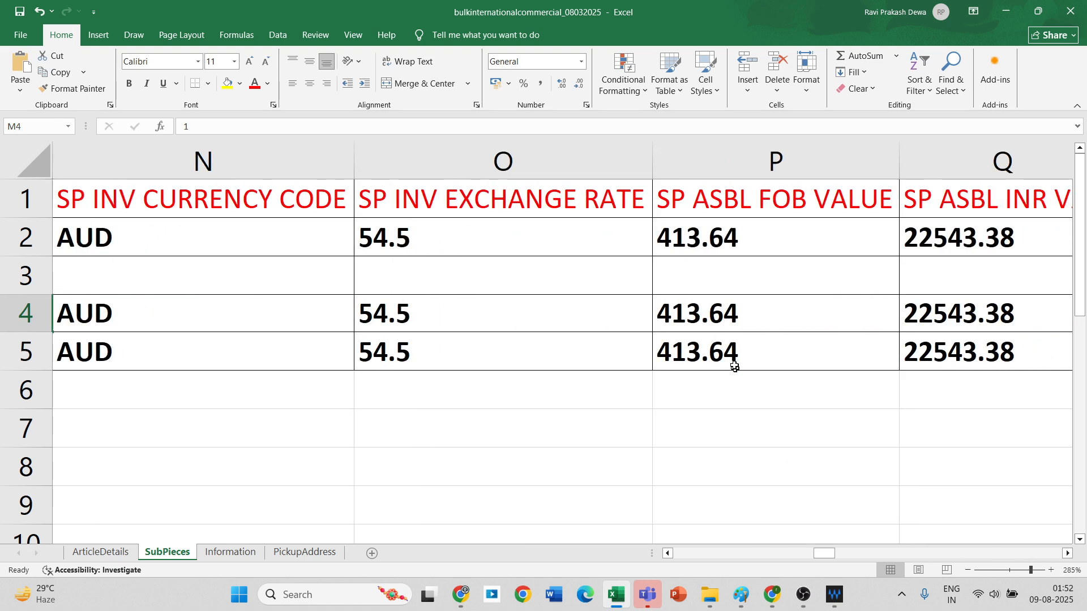
click(224, 239)
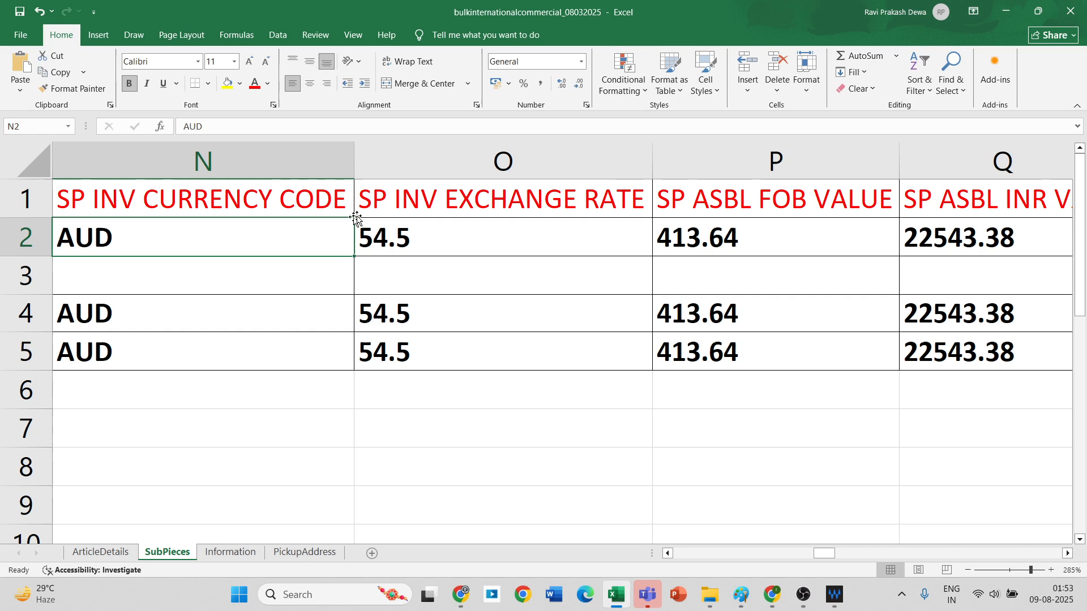
click(422, 245)
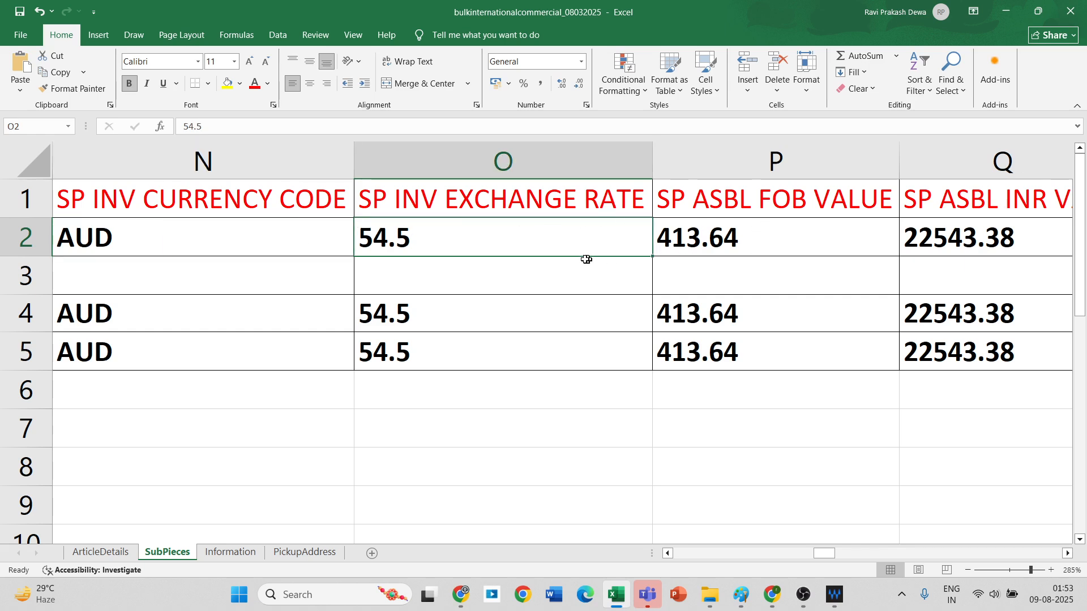
click(241, 250)
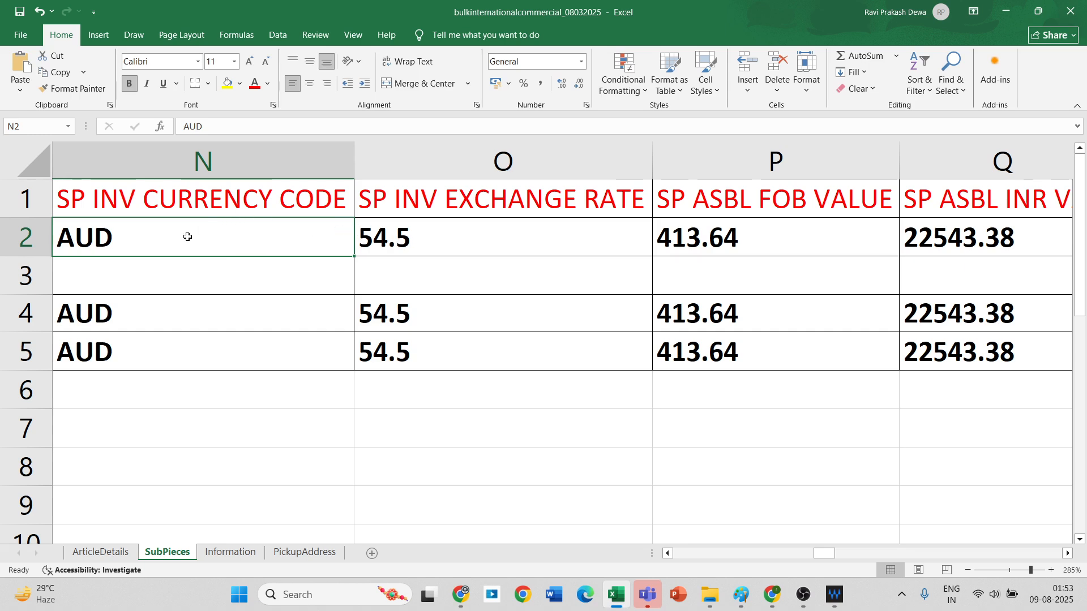
click(703, 232)
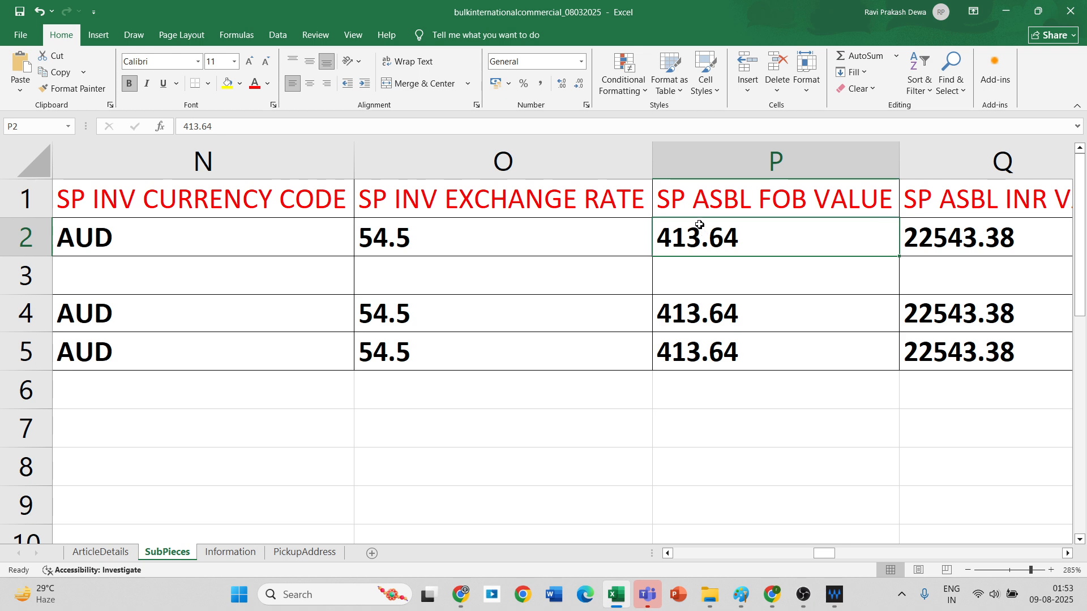
click(423, 233)
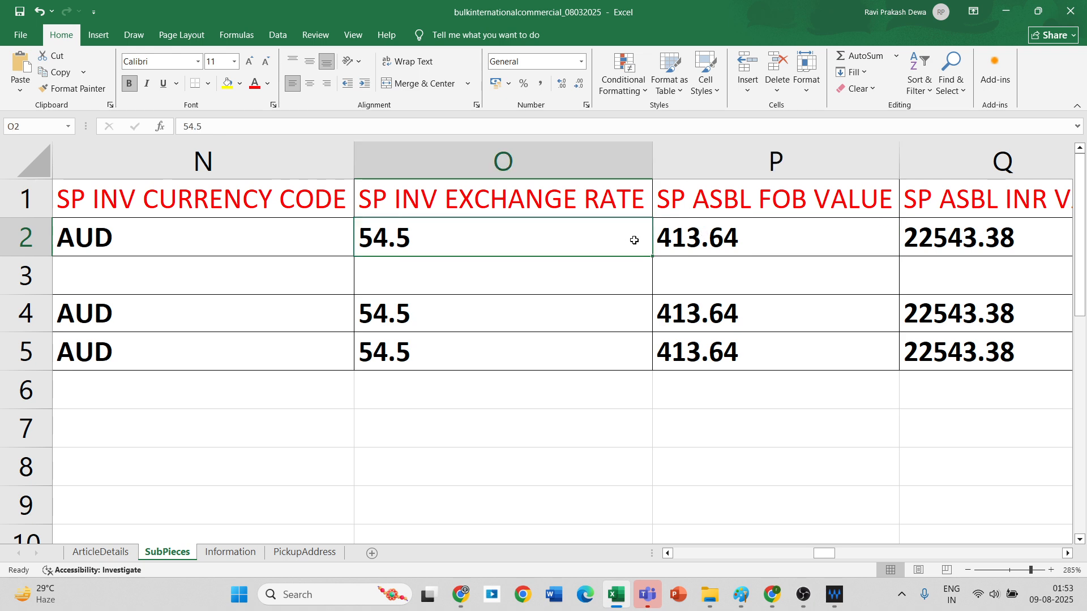
click(700, 242)
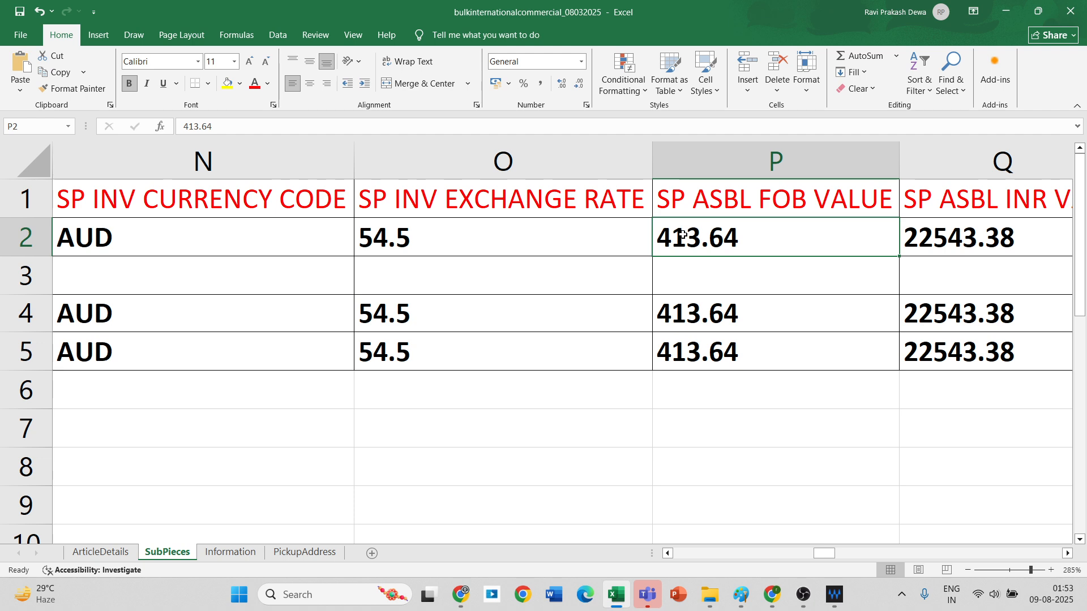
click(924, 239)
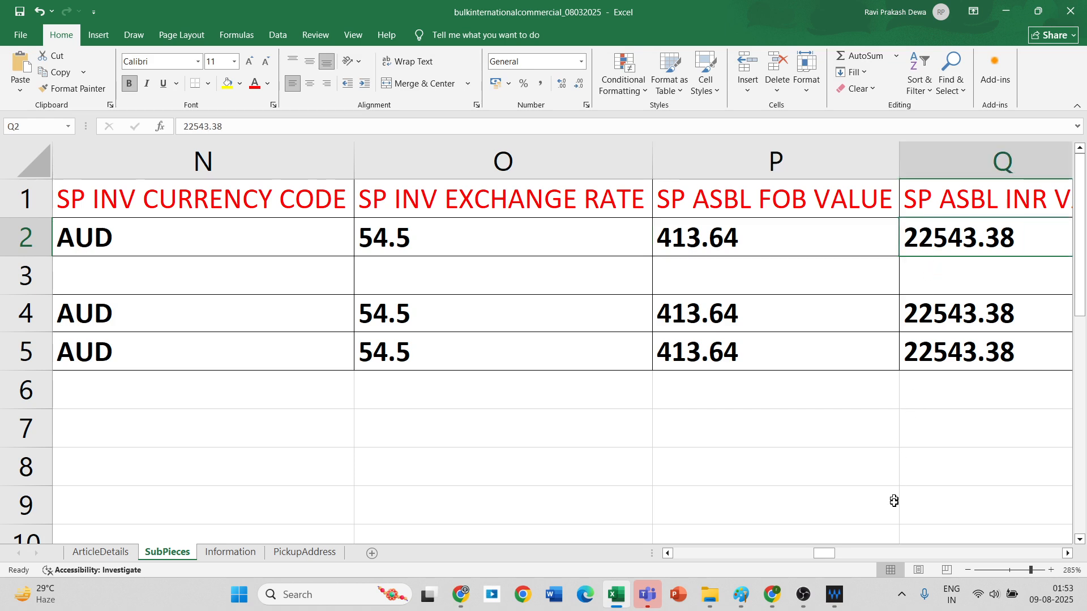
Step: Review the SubPieces columns for tax invoice number and date, invoice values, e-commerce details and IGST
click(974, 552)
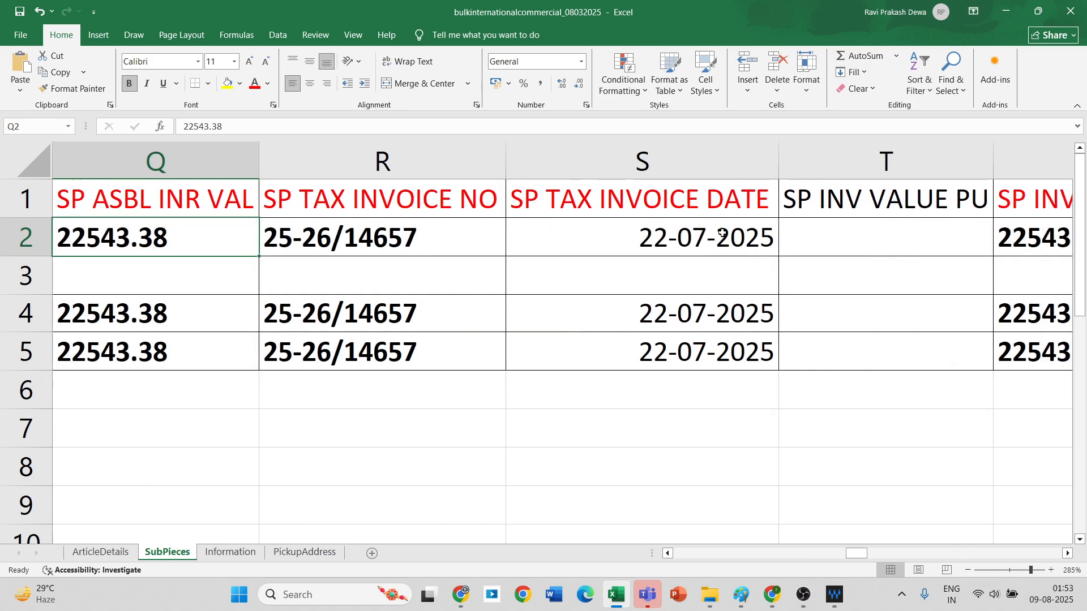
click(879, 205)
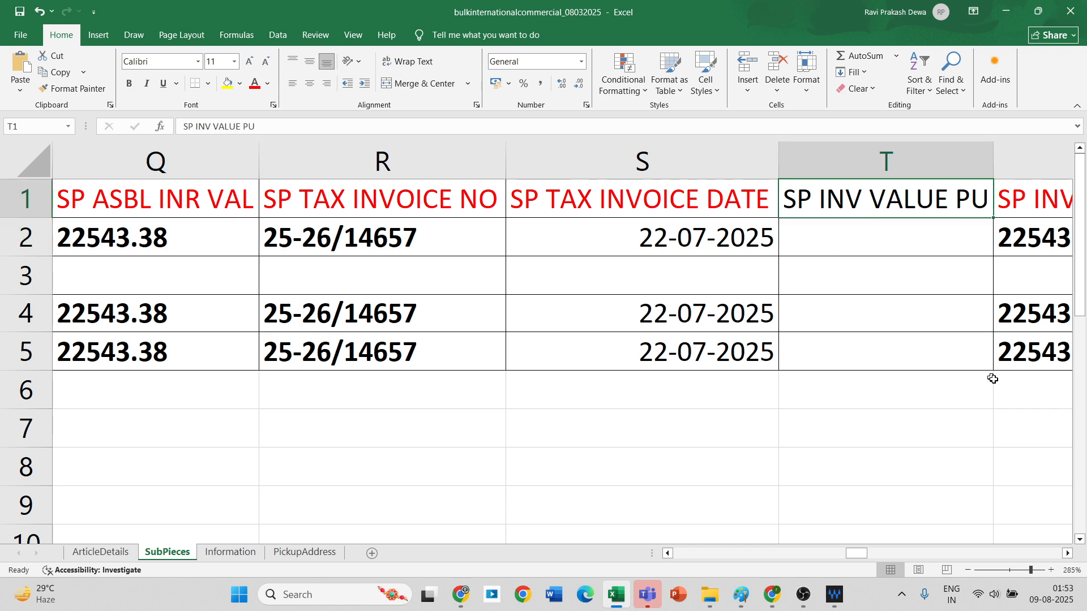
click(1065, 553)
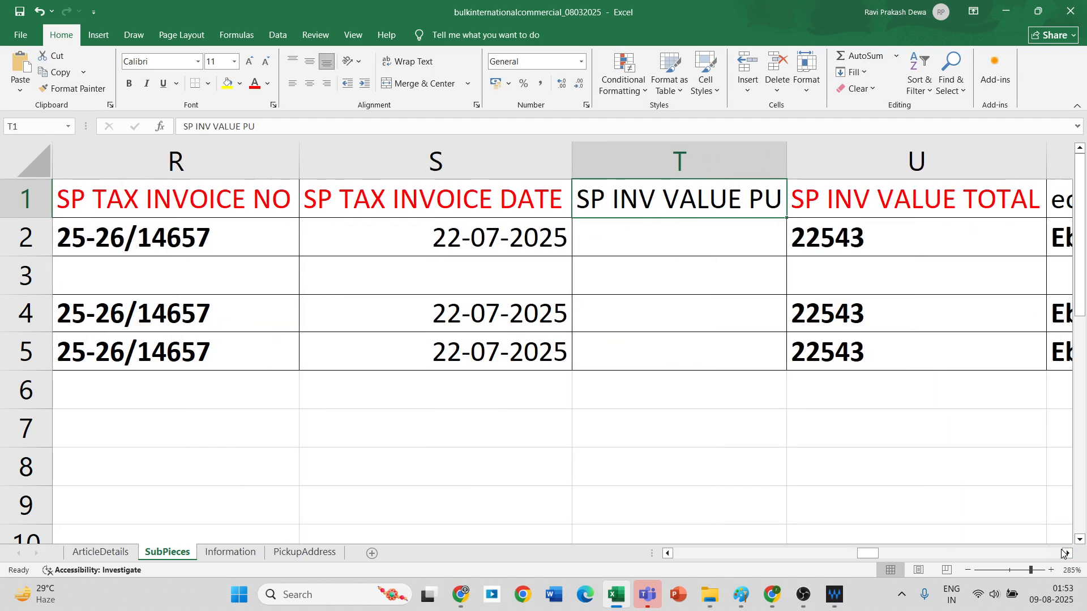
scroll(1065, 553, right, 4)
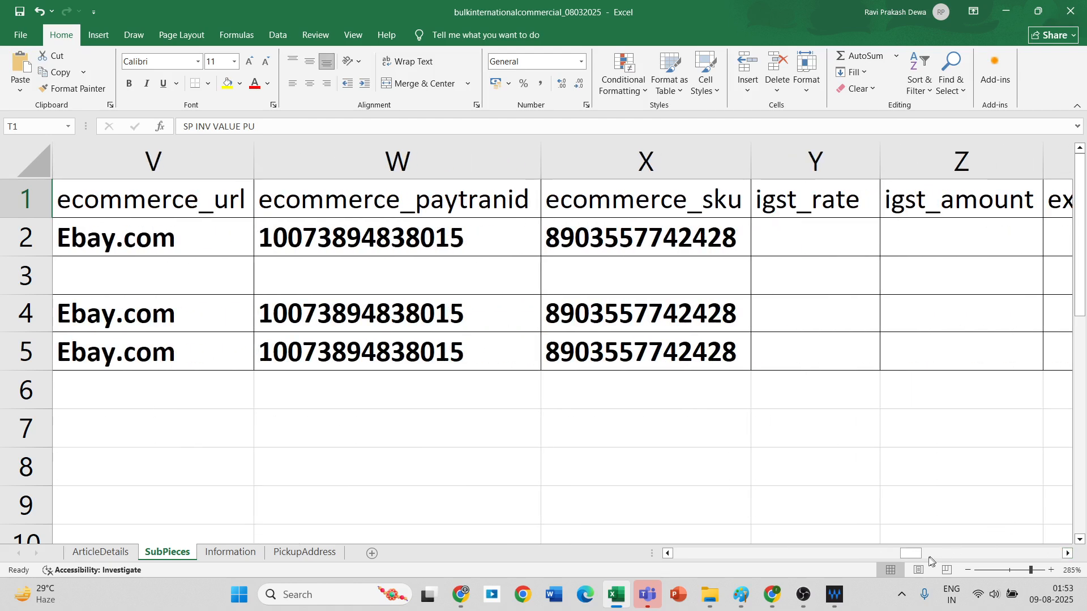
scroll(858, 554, left, 4)
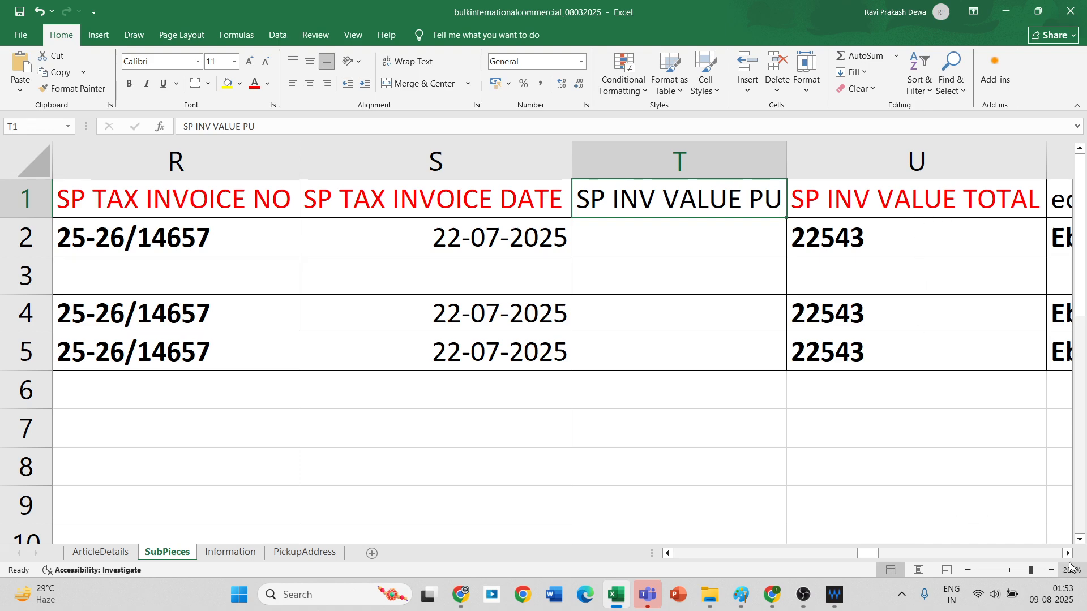
click(1068, 555)
click(1068, 554)
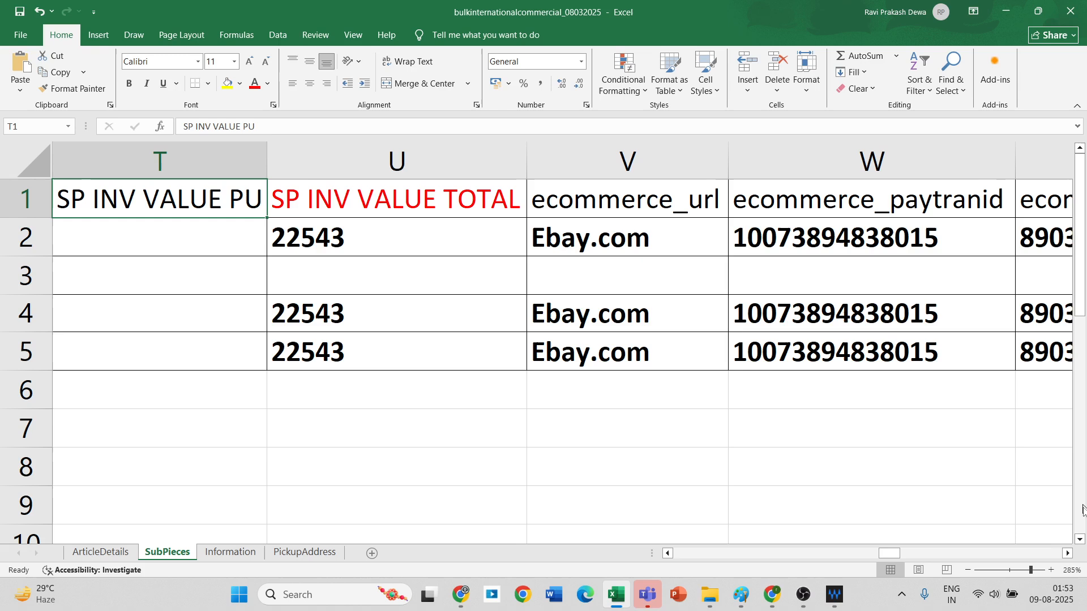
click(1061, 556)
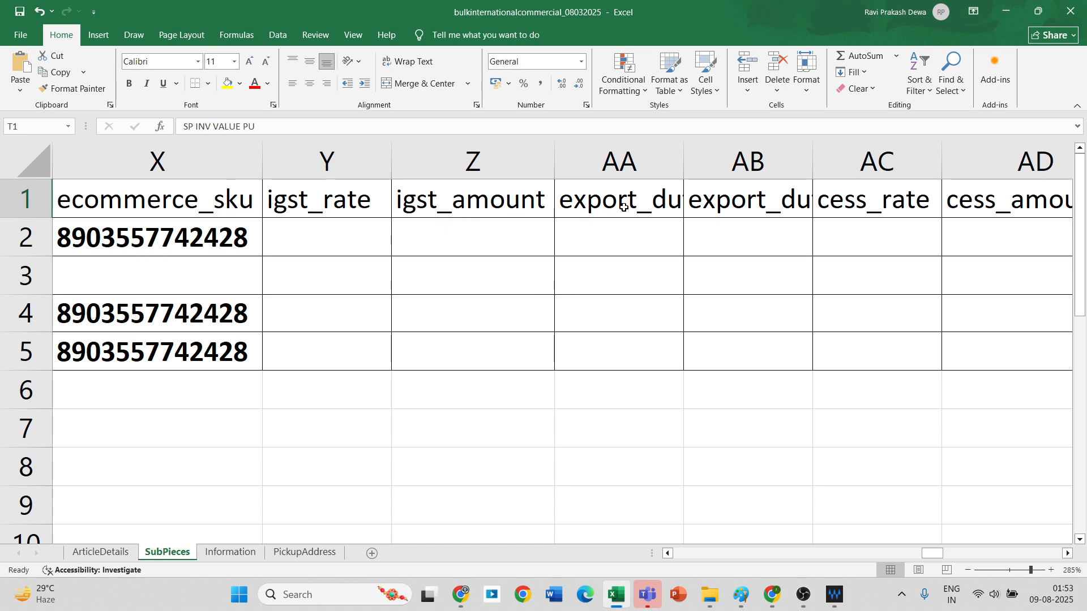
Step: Wrap the text of the export_duty_rate and export_duty_amount headers in cells AA1 and AB1
click(655, 196)
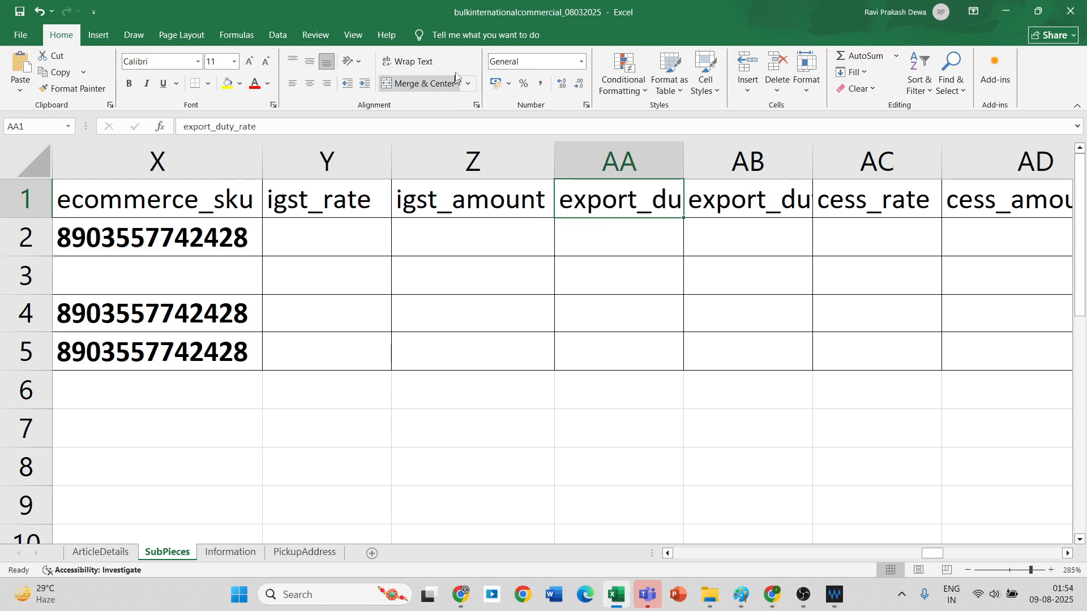
click(411, 57)
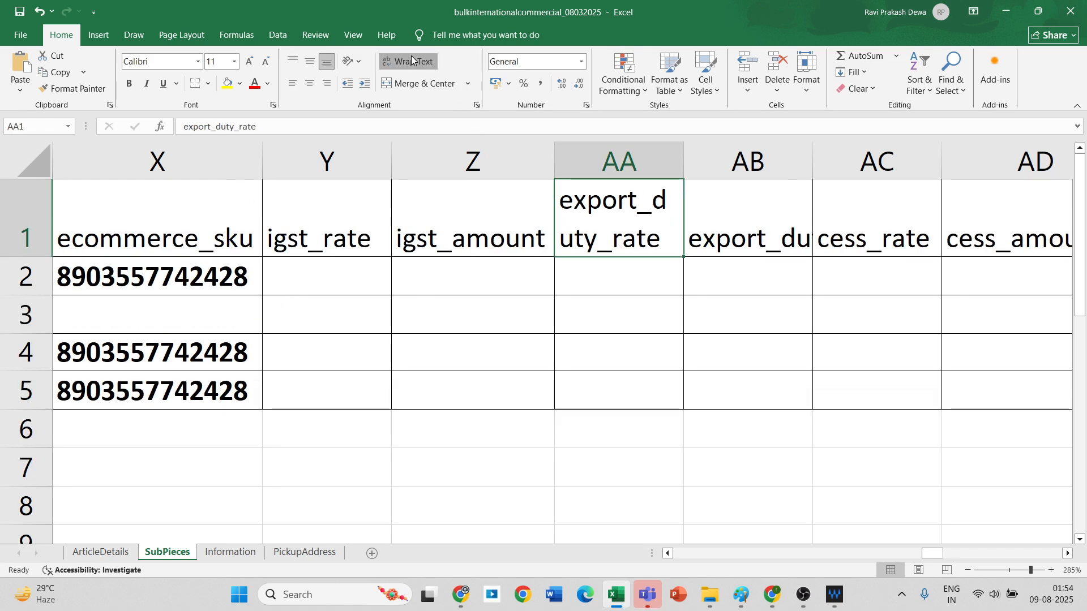
click(412, 60)
click(413, 61)
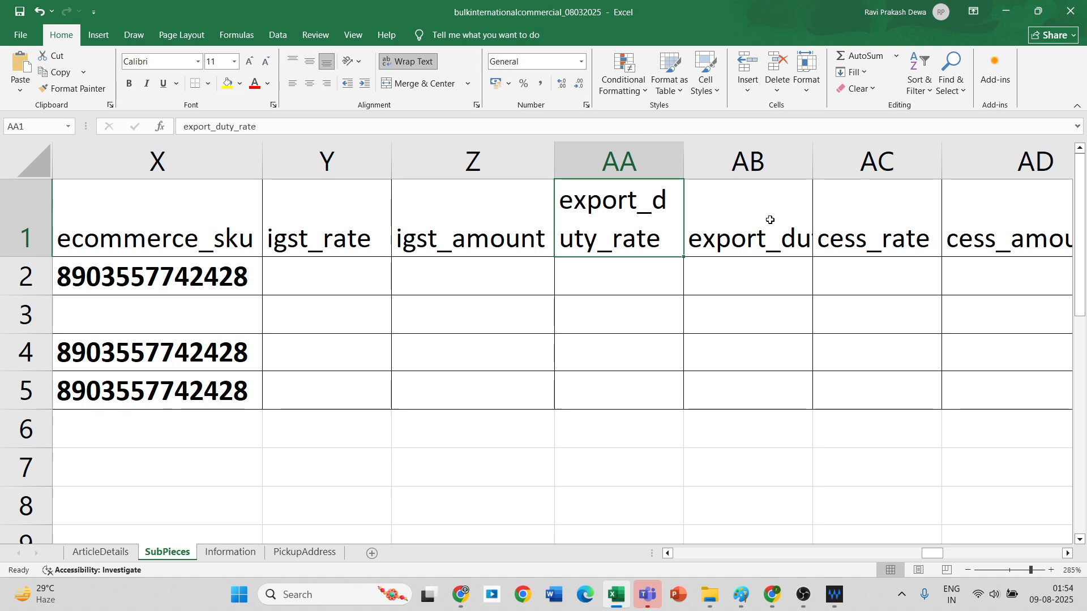
click(751, 212)
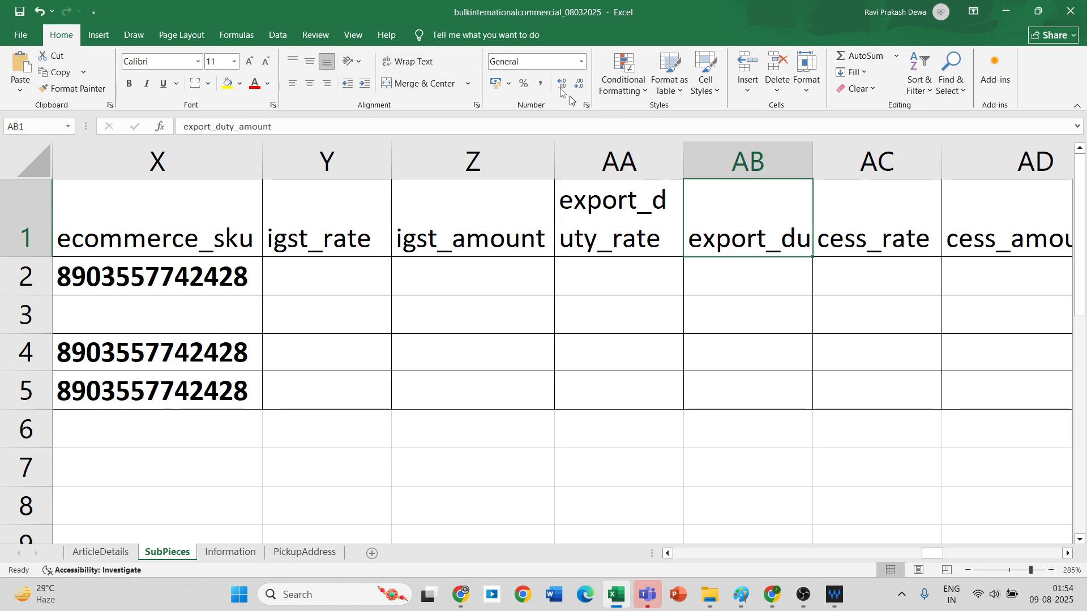
click(423, 63)
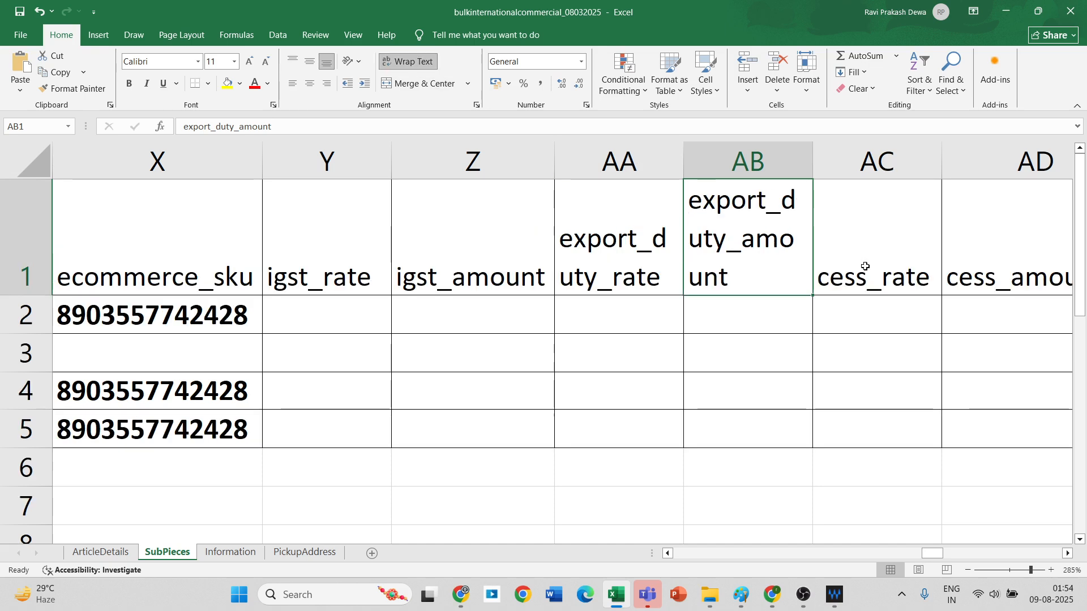
Step: Switch to the India Post bulk booking page in Chrome and start choosing the Excel file to upload
click(1052, 550)
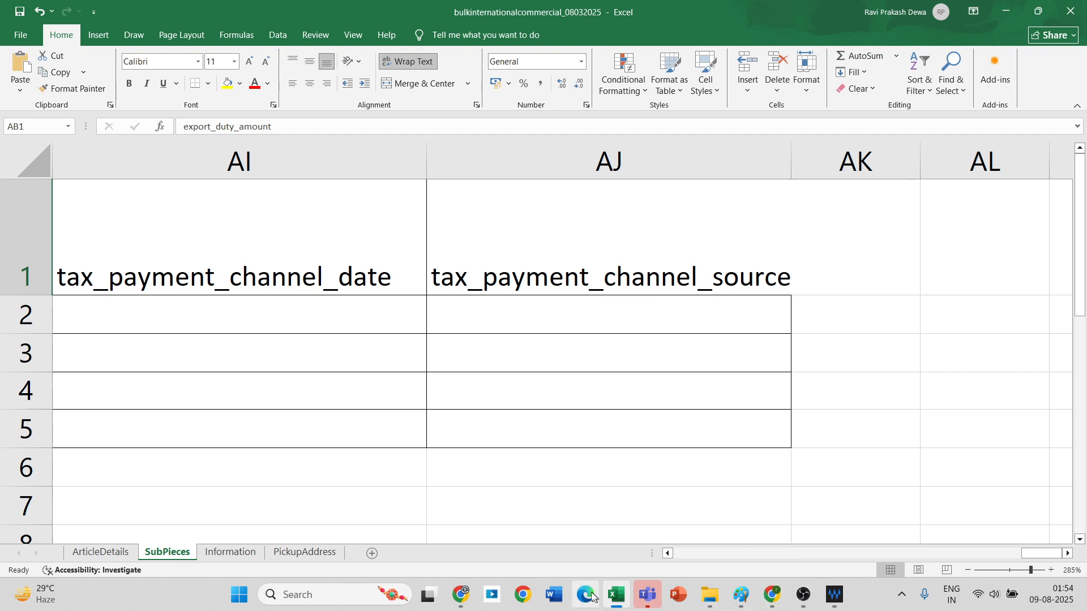
mouse_move(460, 596)
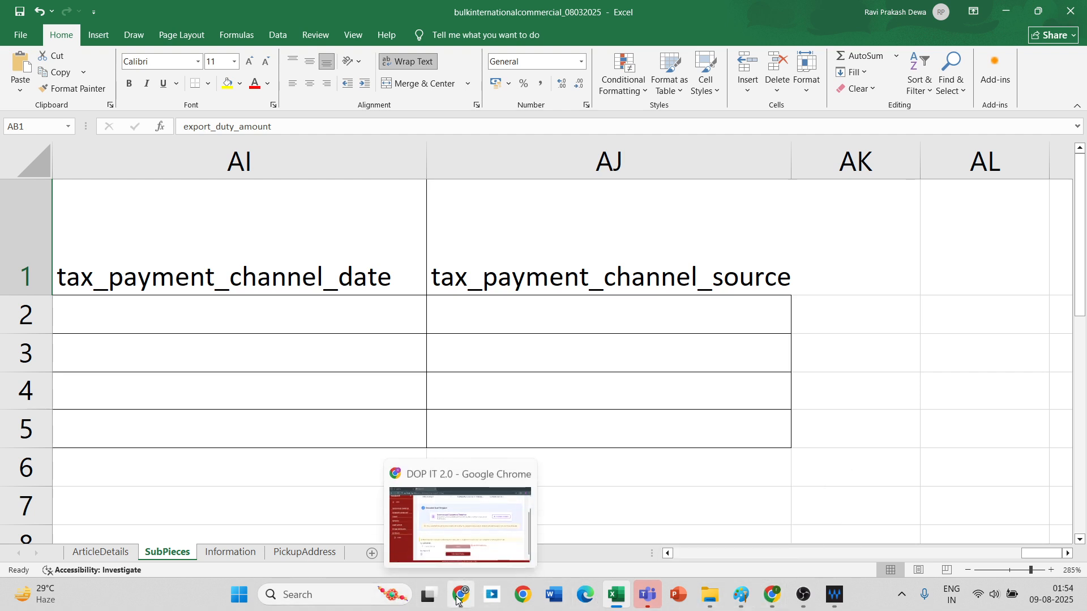
click(444, 529)
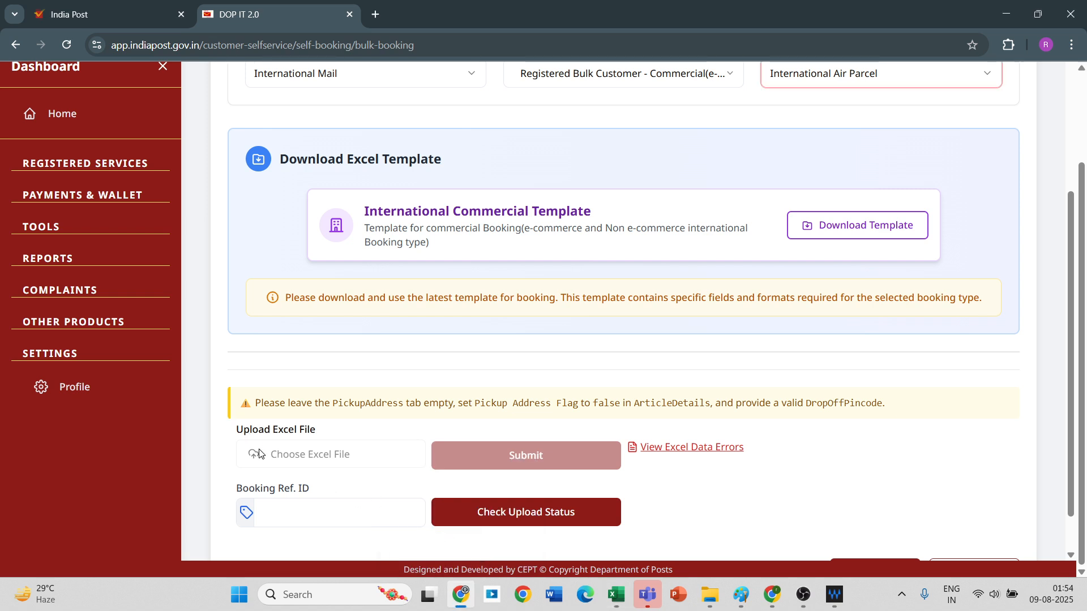
click(294, 464)
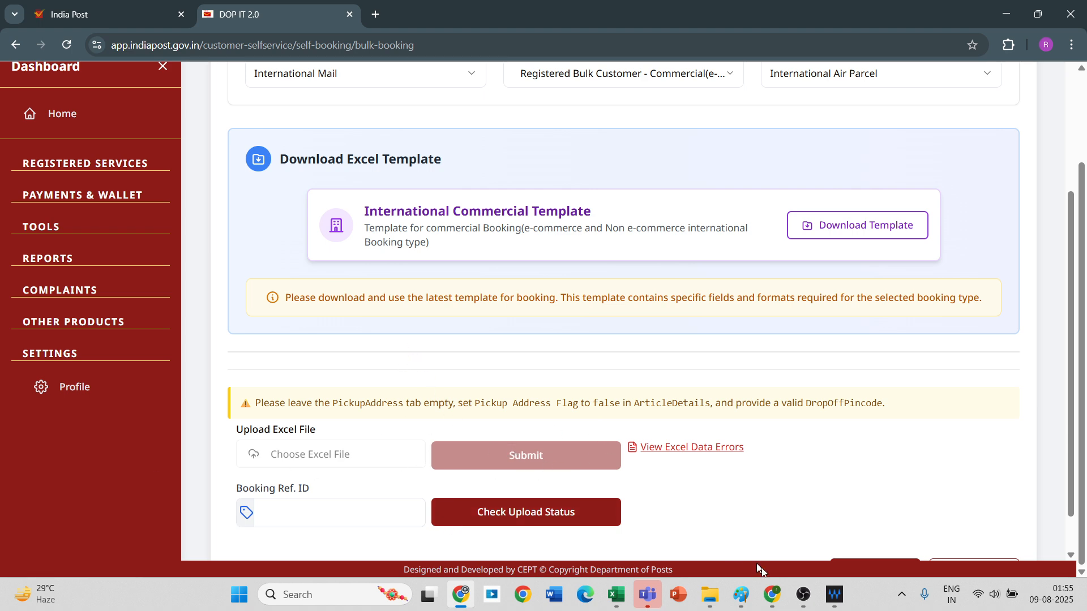
click(795, 592)
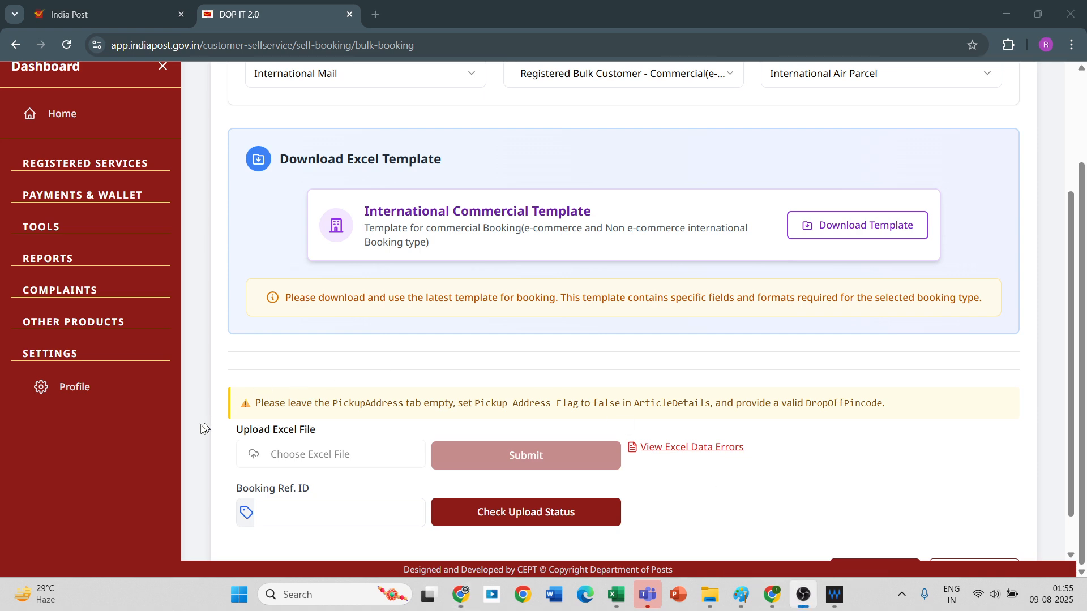